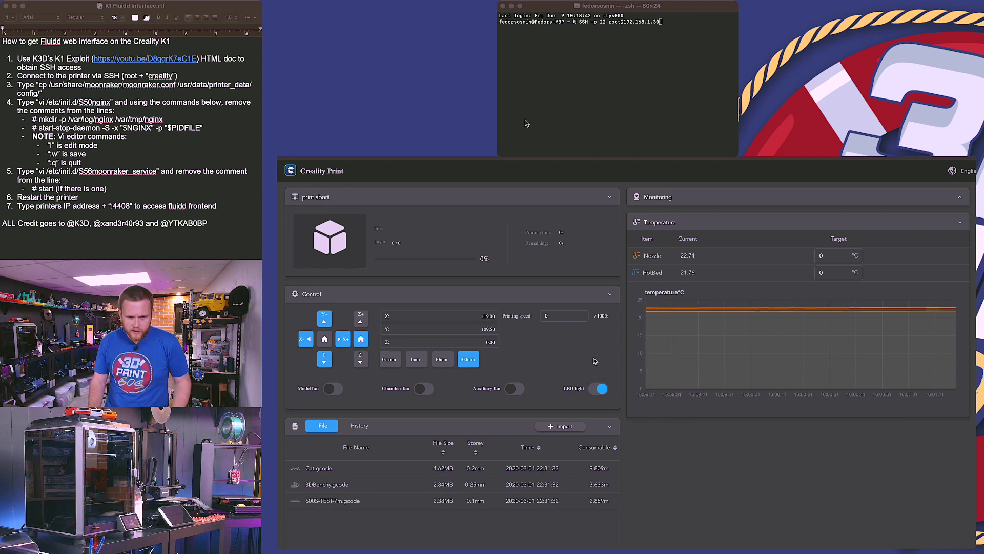
Jog the print head one step toward X- and then one step toward X+ in Creality Print's Control panel
scroll(590, 358, "down", 1)
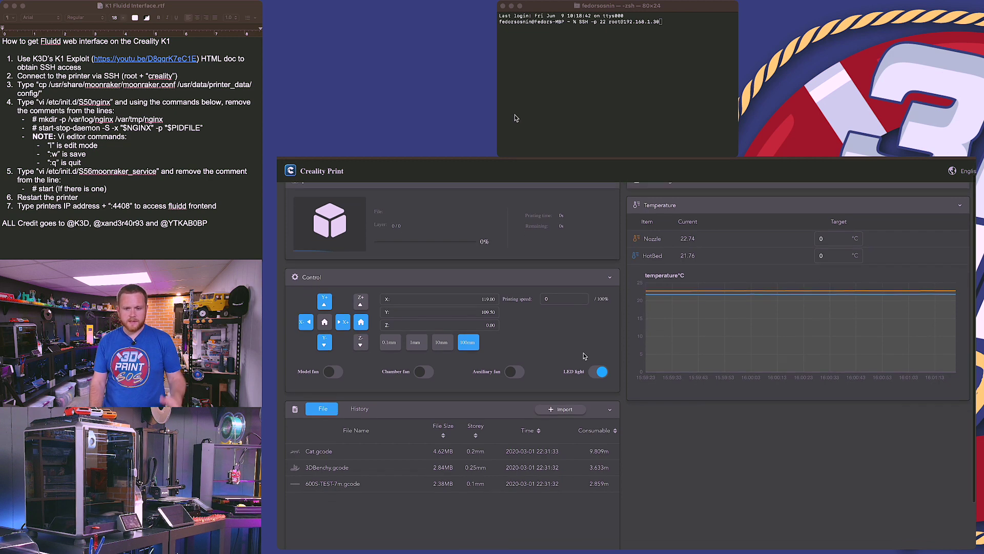
scroll(585, 356, "up", 1)
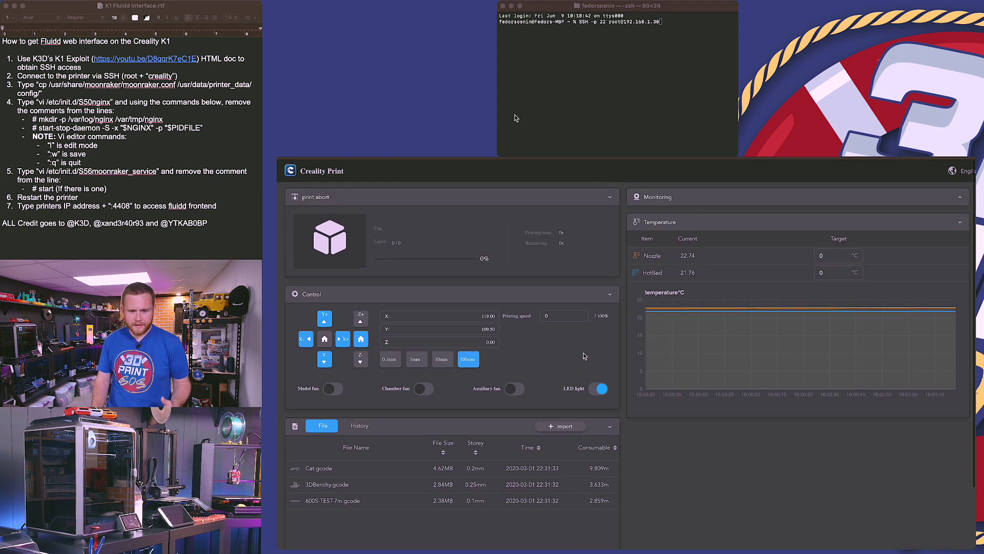
left_click(305, 340)
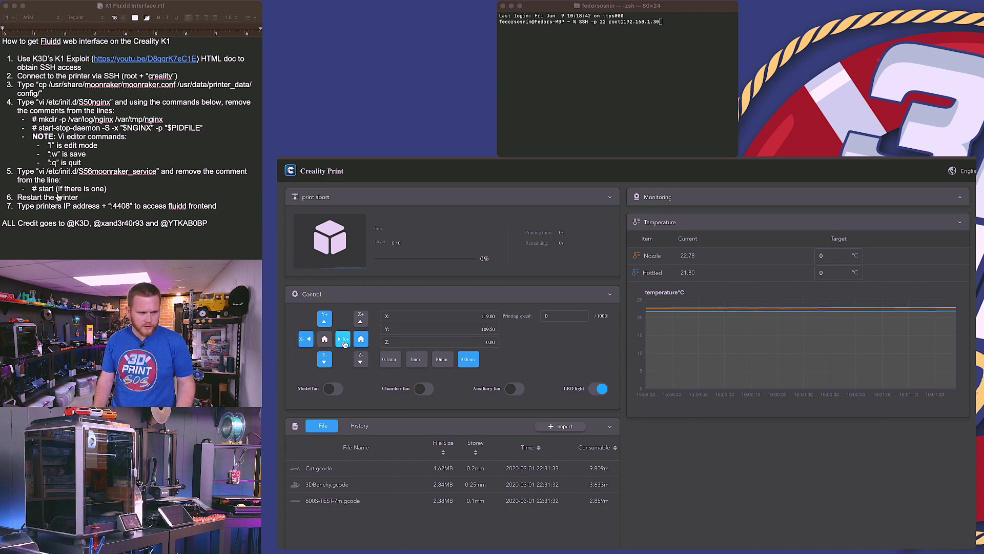
left_click(346, 344)
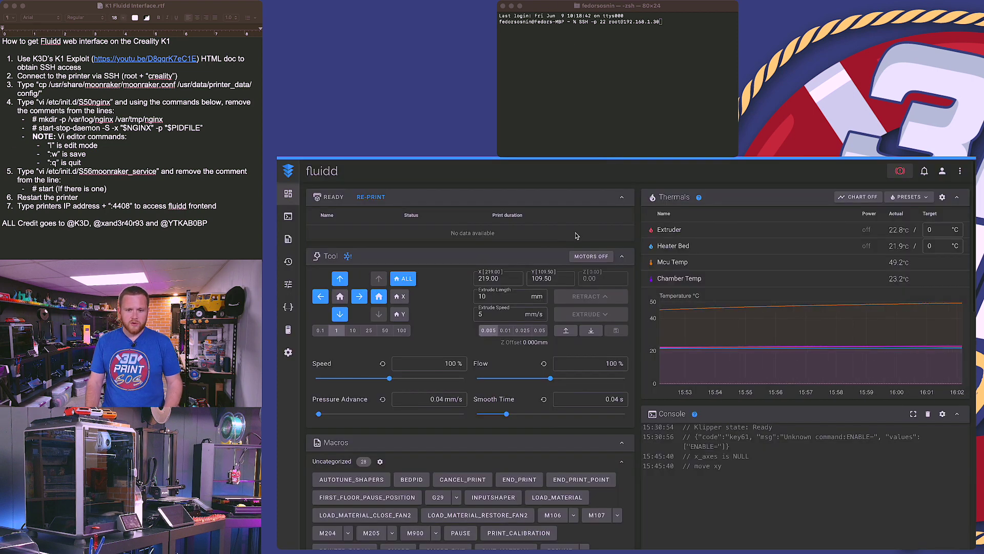
Jog the print head 1 mm toward negative X so its position reads 218.00
scroll(580, 236, "down", 3)
scroll(580, 236, "up", 3)
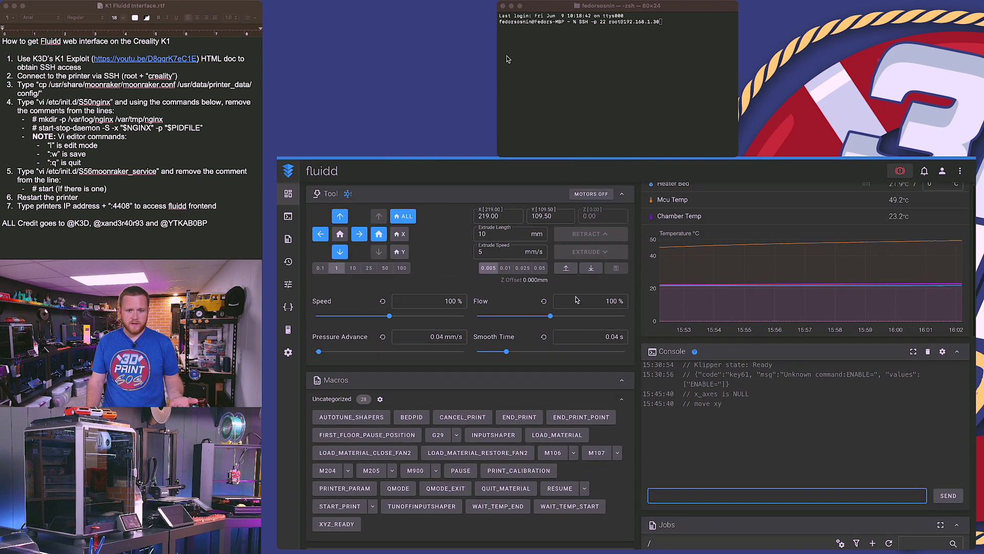
left_click(321, 296)
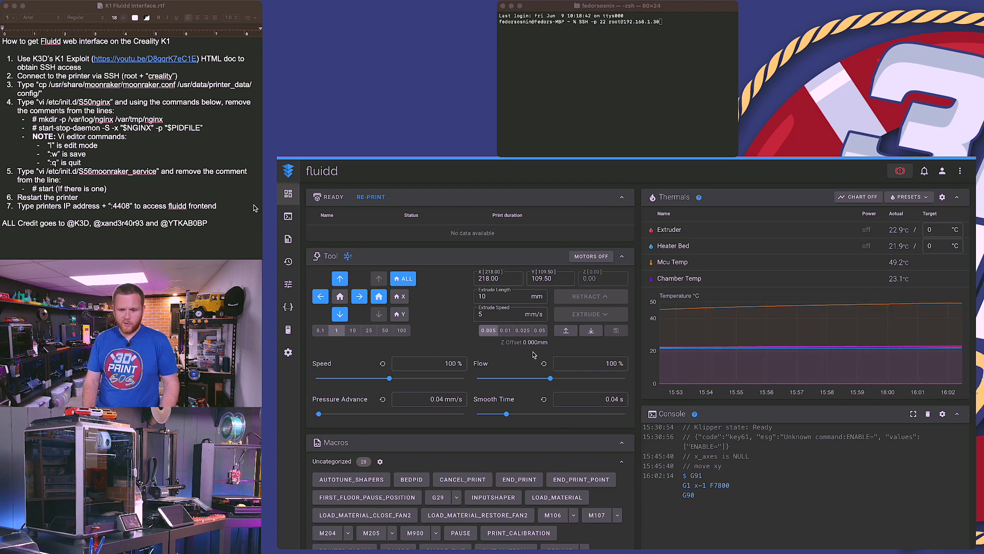
Scroll through the dashboard to review the job list and the 1000 mm/s printer limits
scroll(460, 347, "down", 5)
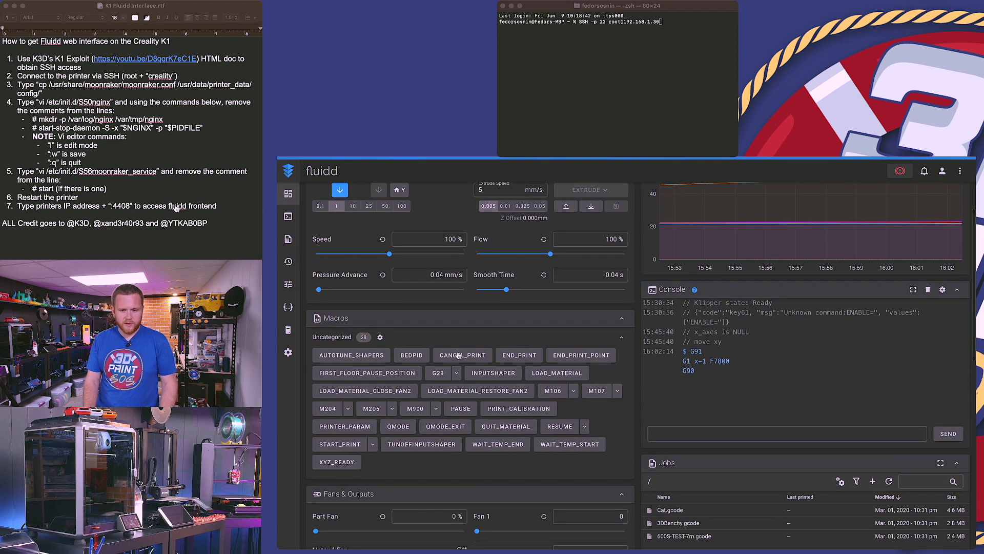
scroll(481, 368, "down", 1)
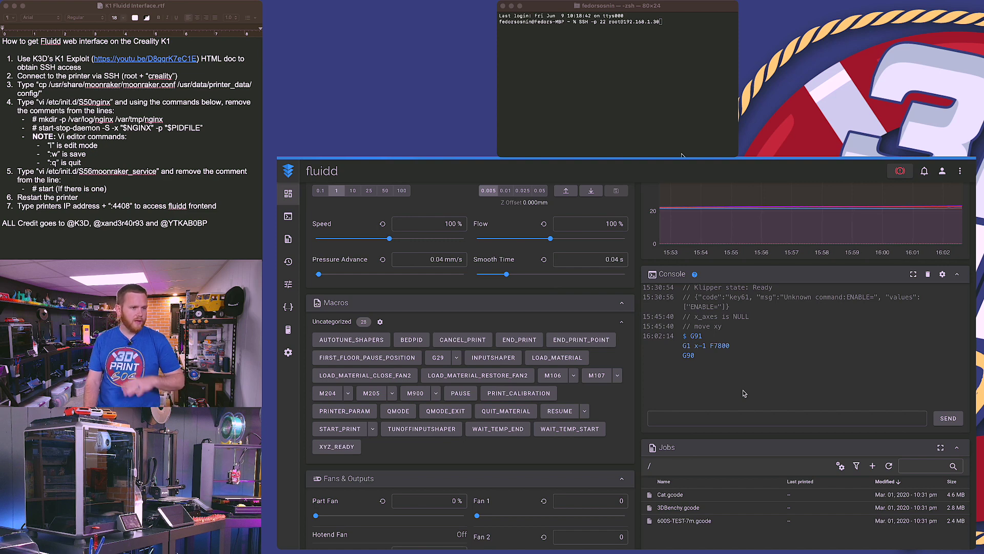
scroll(738, 400, "down", 5)
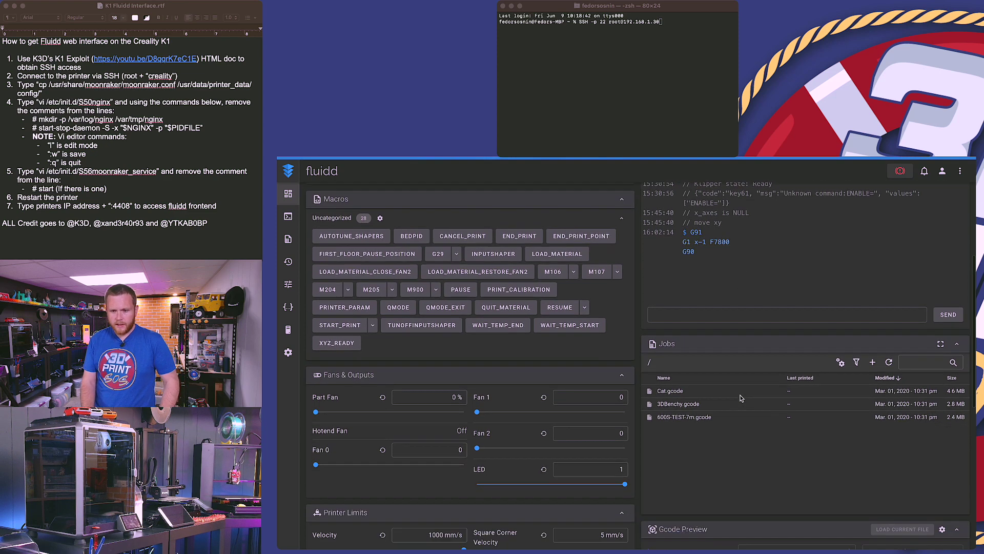
scroll(667, 375, "down", 4)
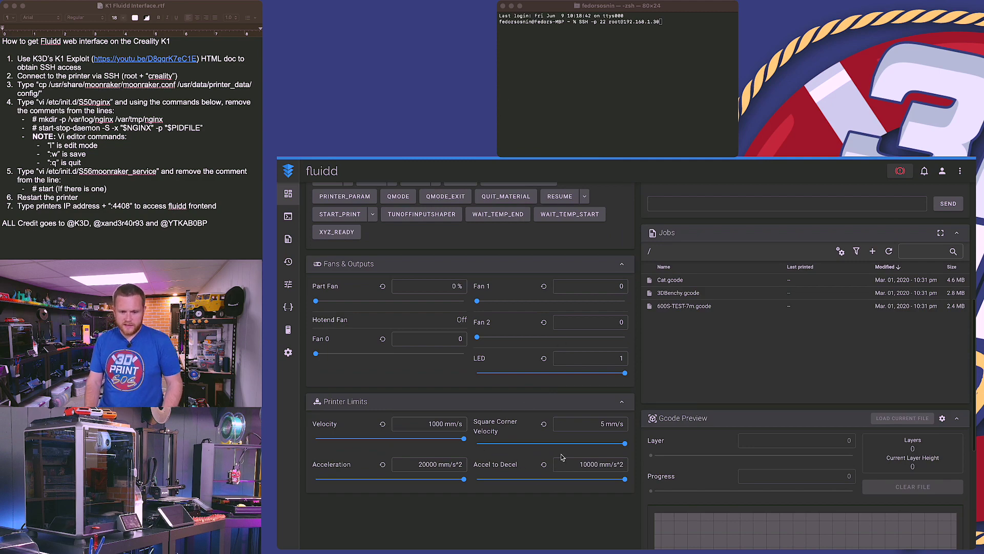
scroll(535, 426, "up", 10)
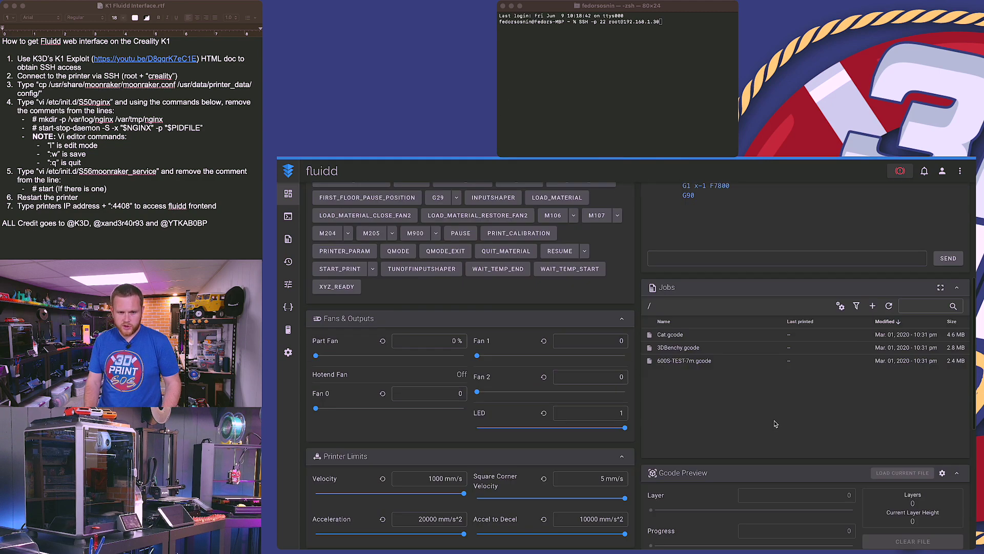
left_click(288, 306)
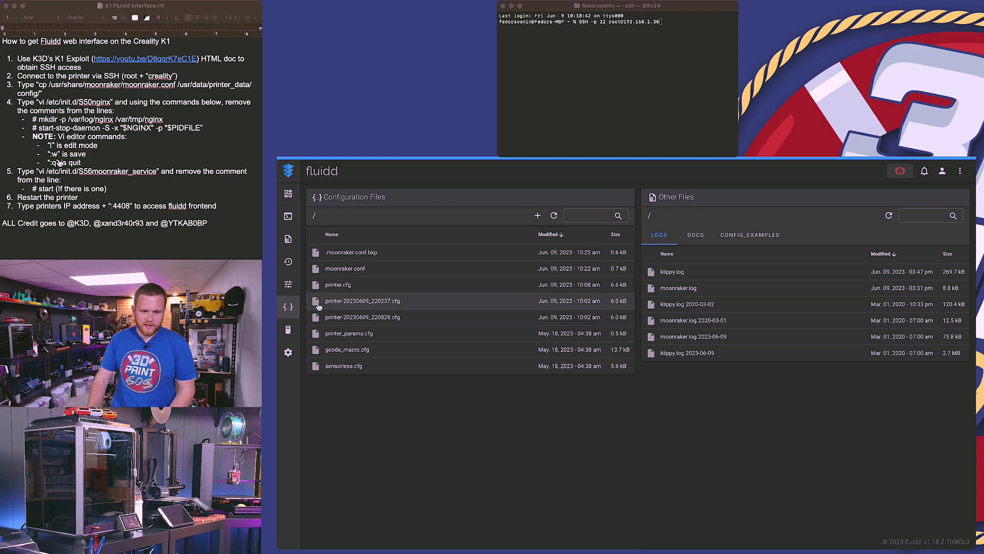
left_click(339, 285)
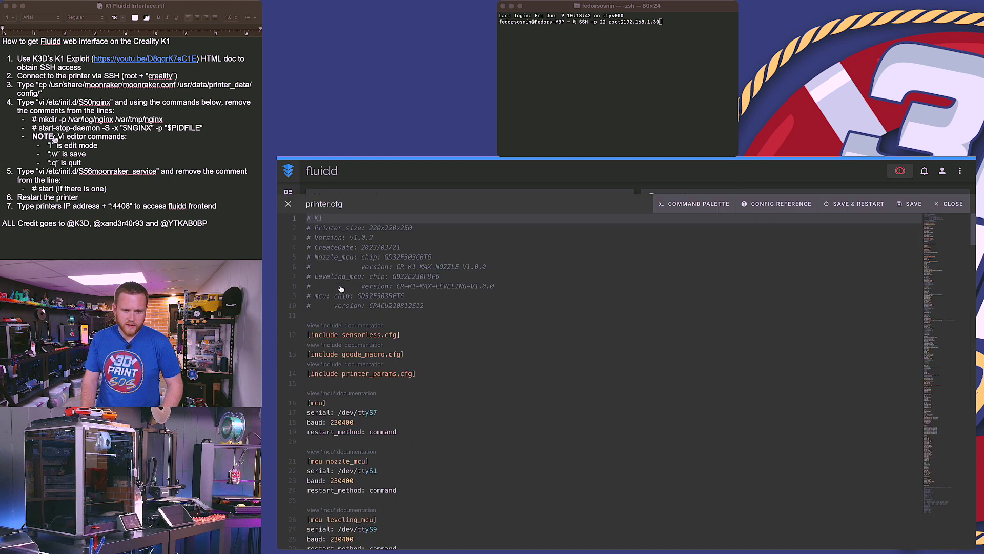
scroll(491, 347, "down", 10)
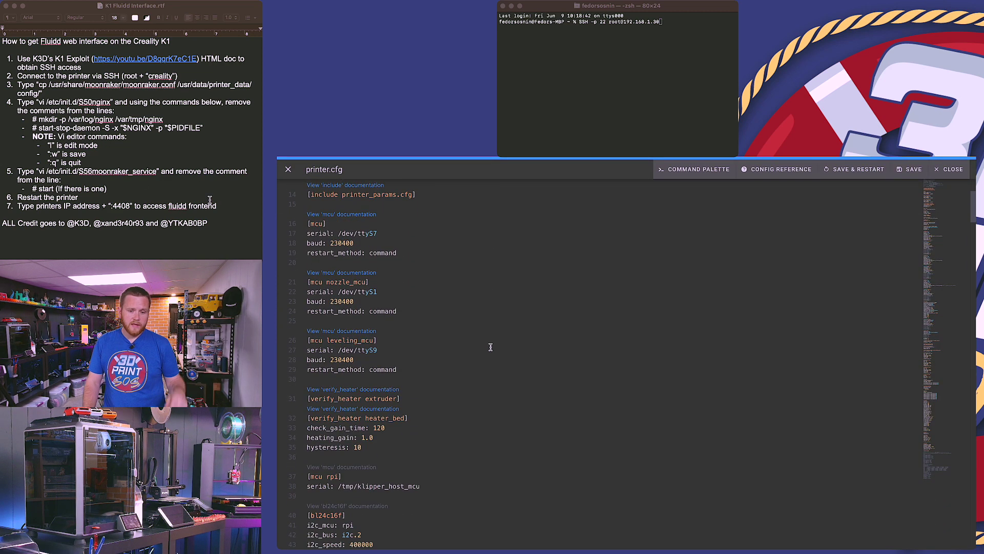
scroll(490, 347, "down", 1)
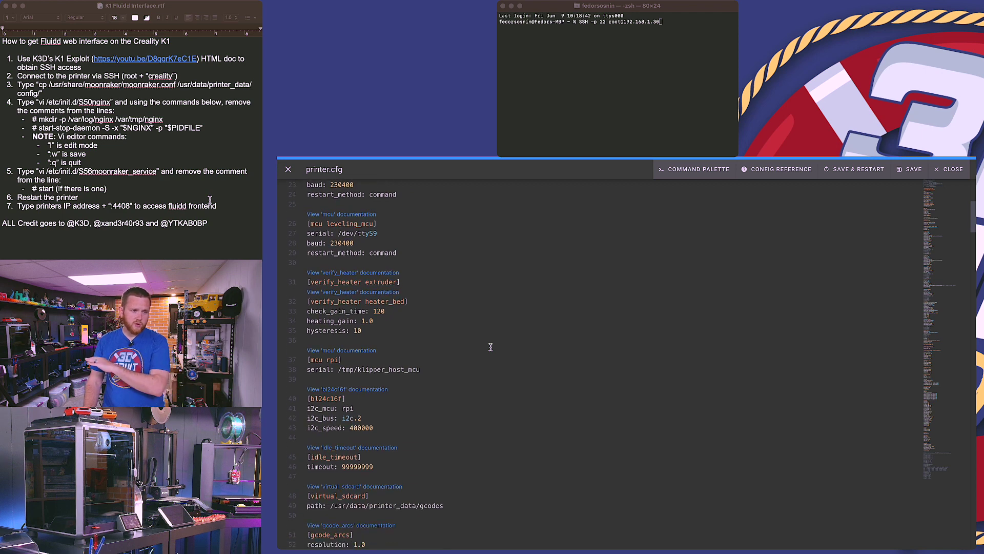
scroll(491, 347, "down", 10)
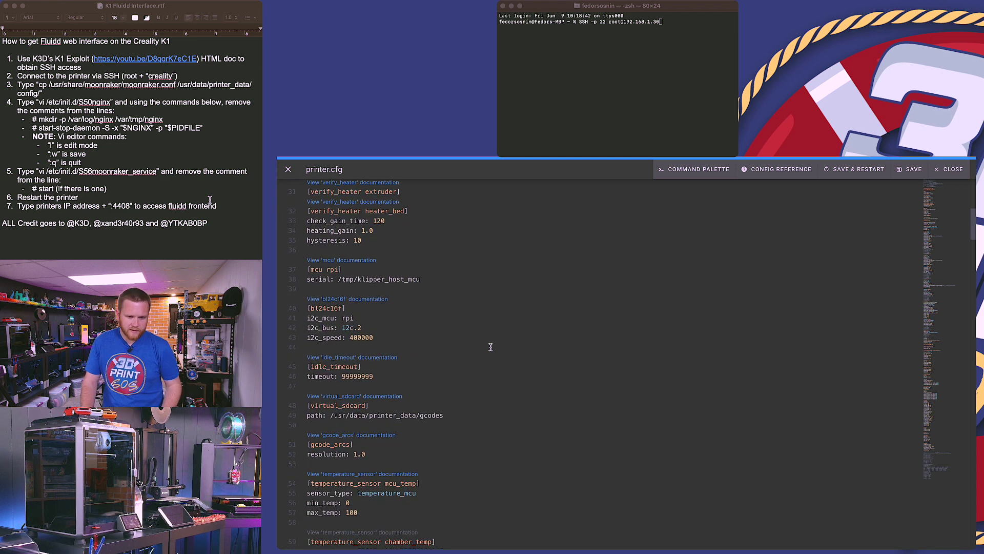
scroll(490, 347, "down", 20)
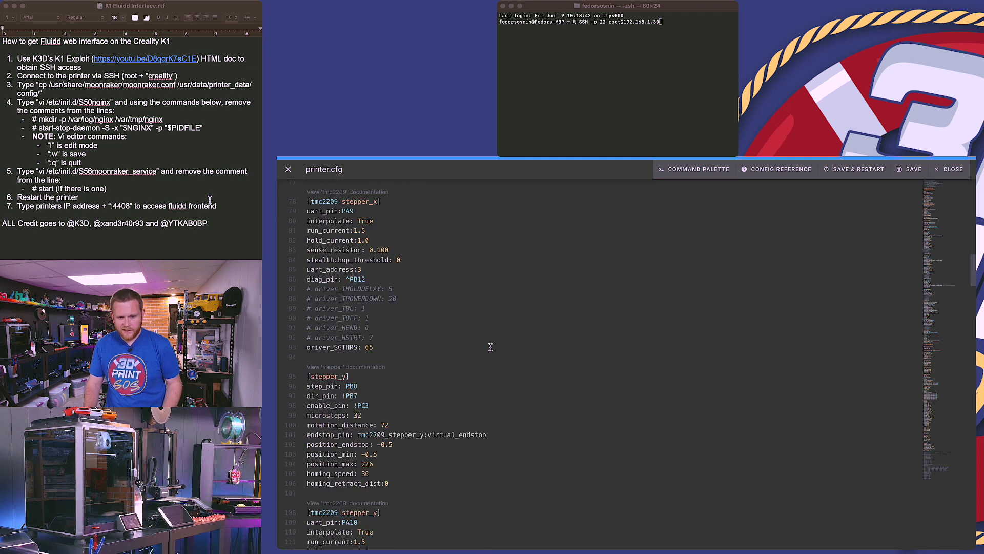
scroll(490, 347, "down", 4)
scroll(491, 347, "up", 2)
scroll(490, 347, "up", 13)
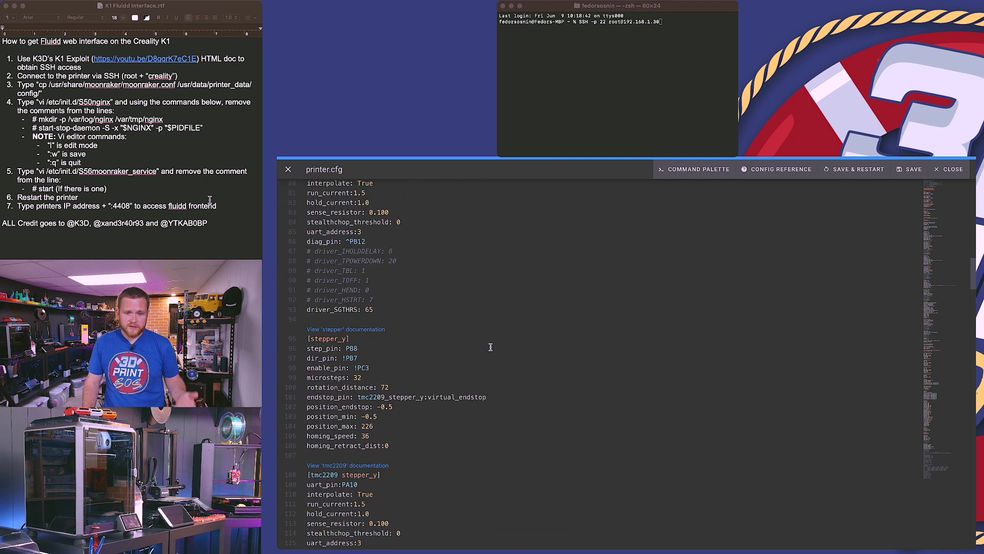
scroll(491, 347, "down", 15)
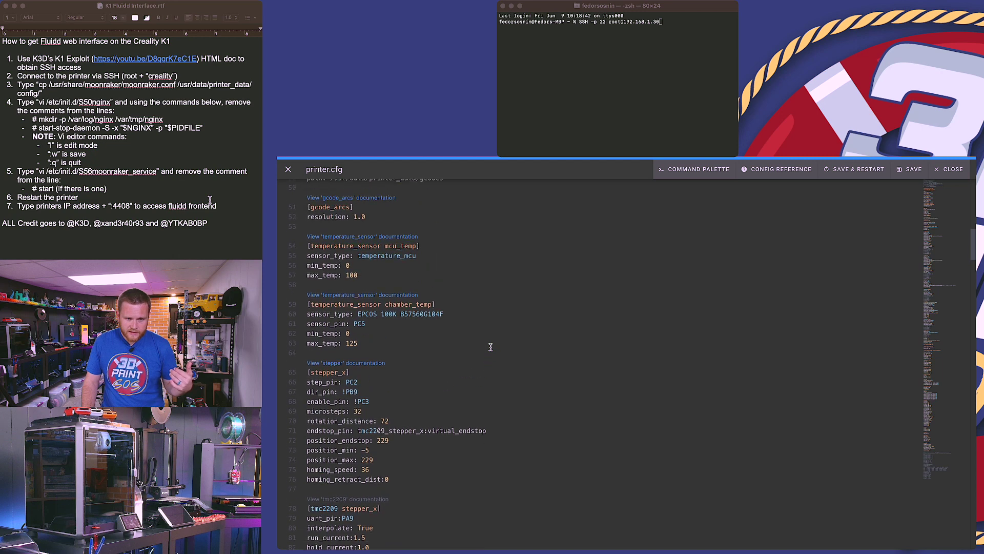
scroll(491, 347, "down", 16)
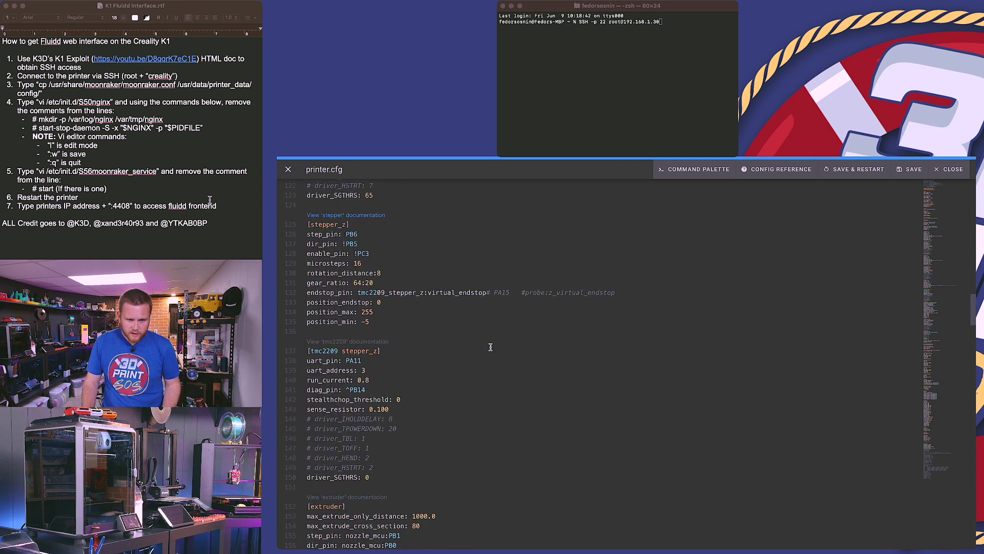
scroll(491, 347, "down", 5)
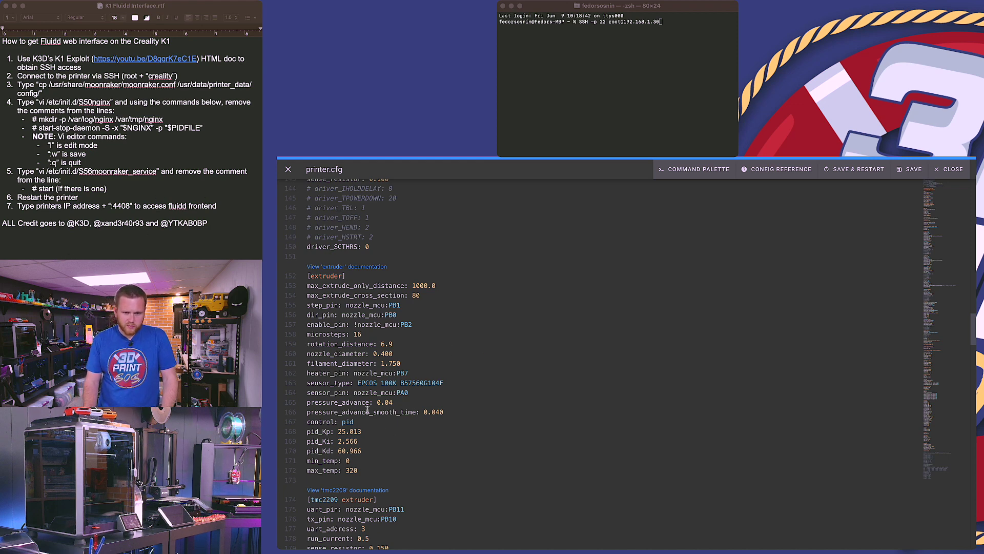
scroll(378, 436, "down", 5)
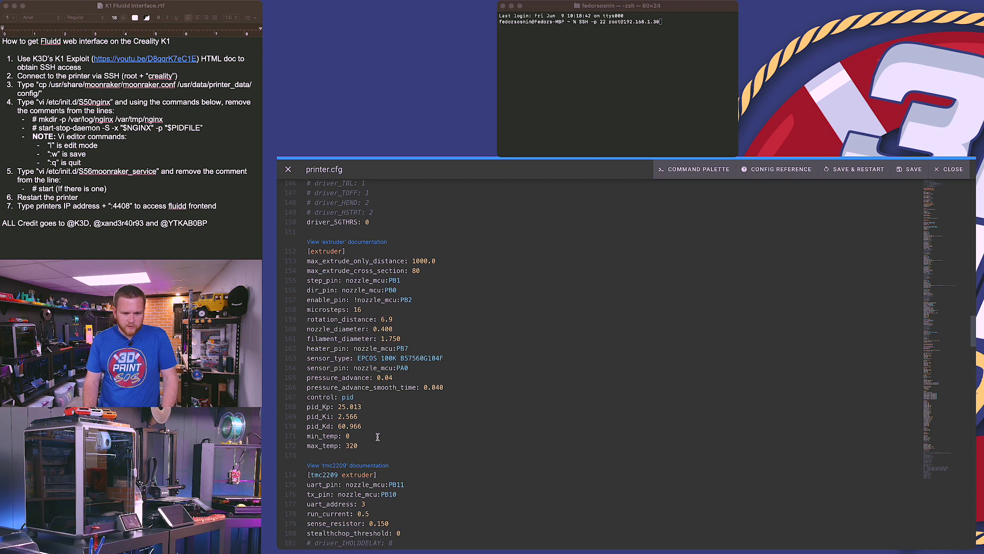
scroll(447, 455, "down", 1)
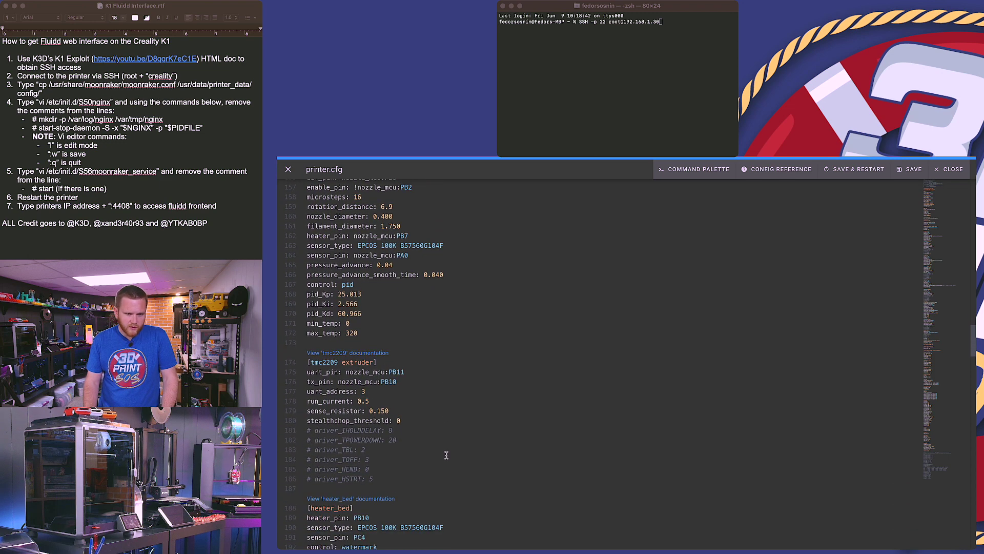
scroll(446, 431, "up", 1)
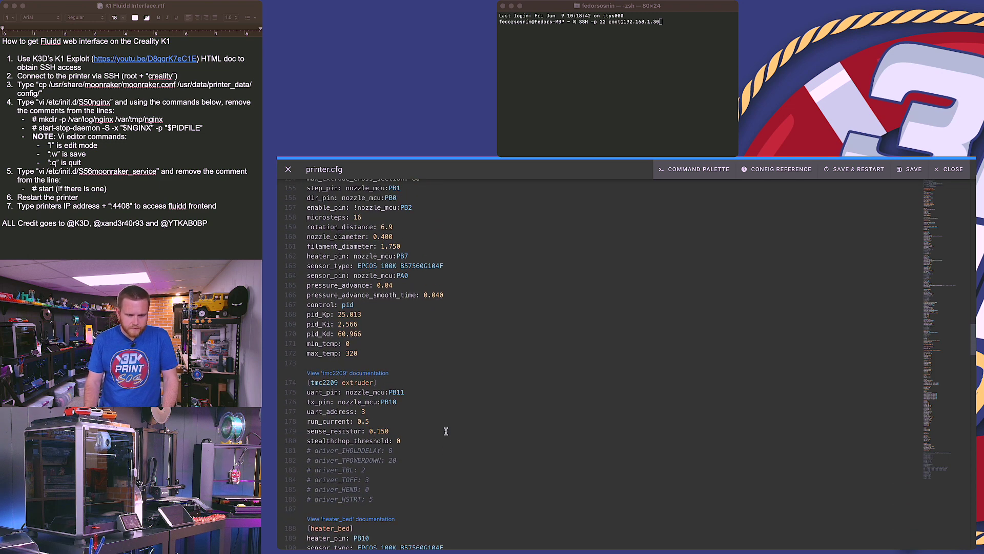
scroll(446, 431, "down", 5)
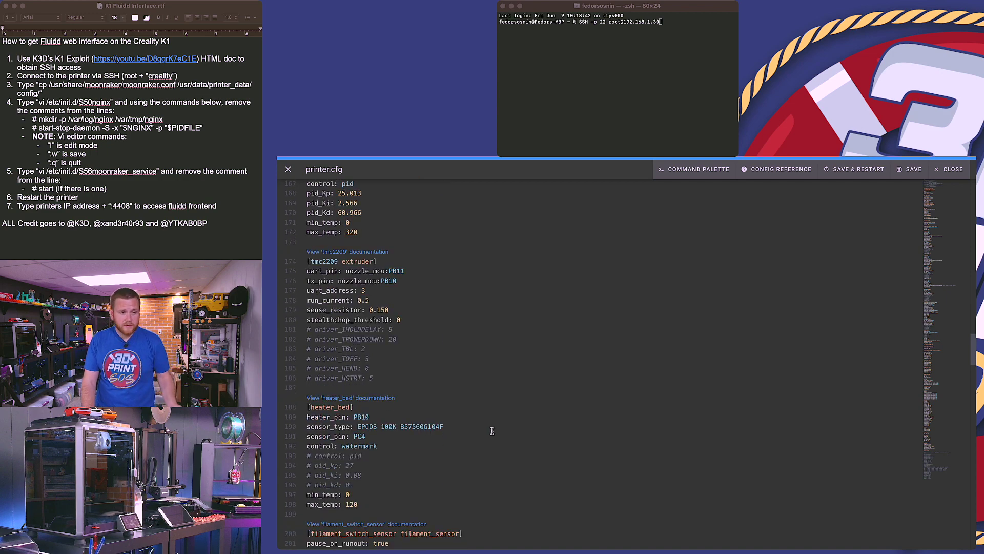
scroll(493, 427, "up", 20)
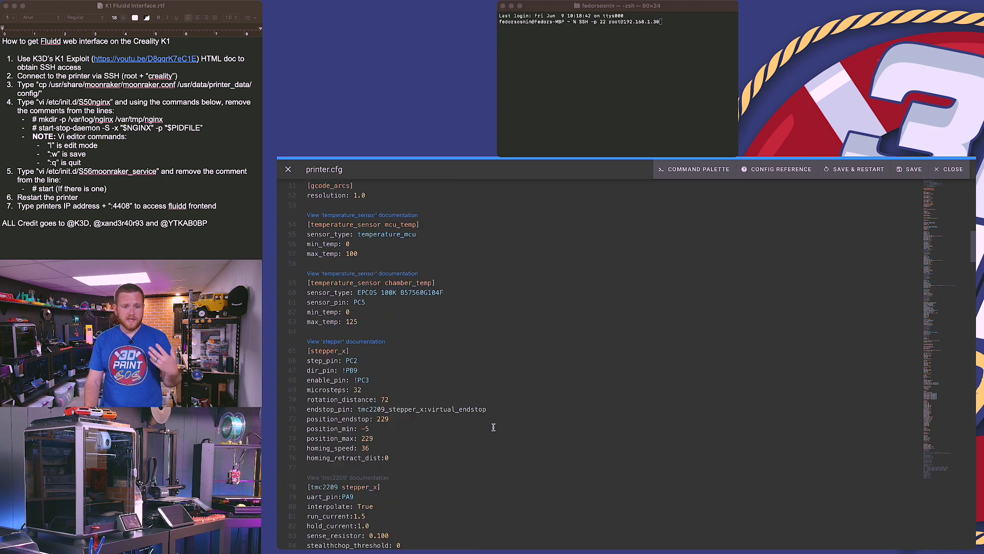
Close printer.cfg, return to the Fluidd dashboard, and switch to the K3D YouTube tab
left_click(288, 169)
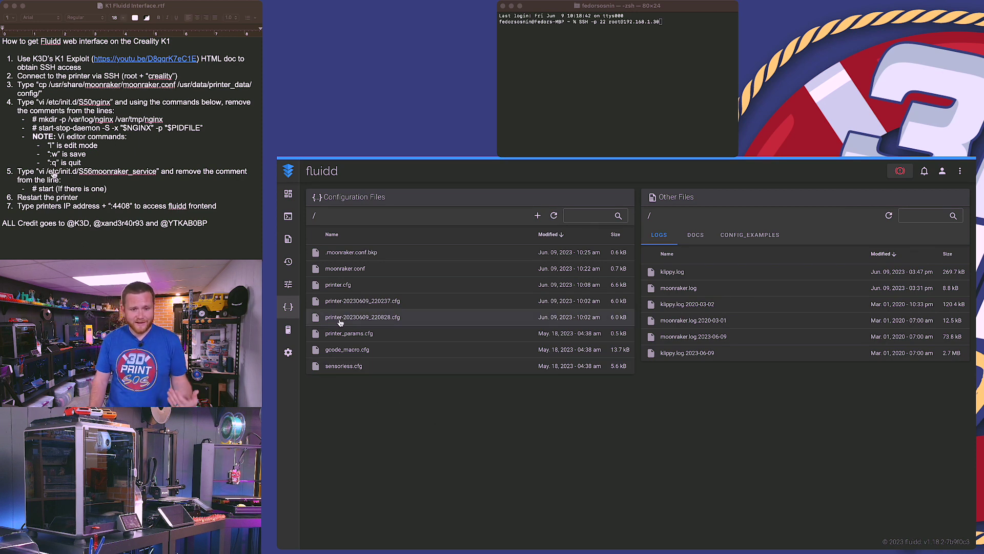
left_click(288, 193)
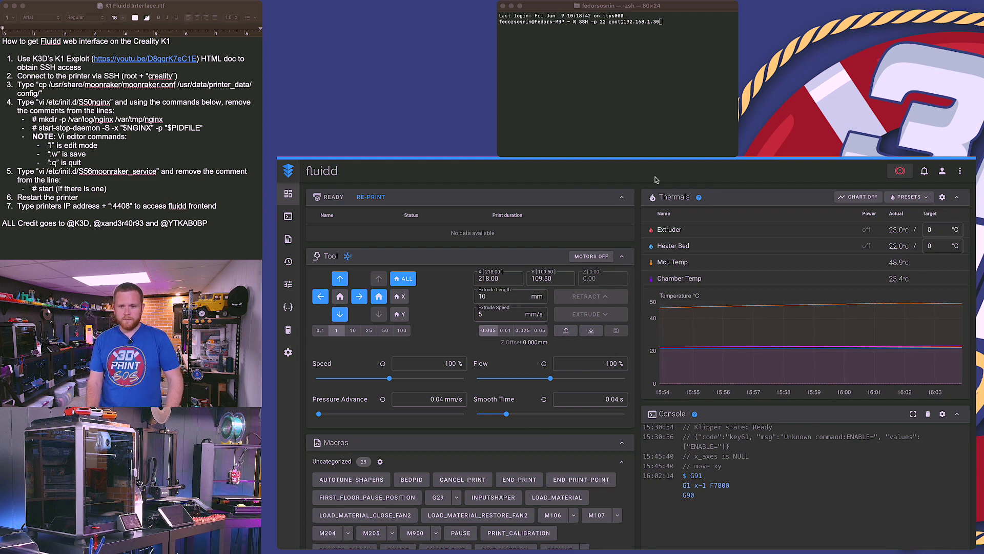
key("ctrl+Tab")
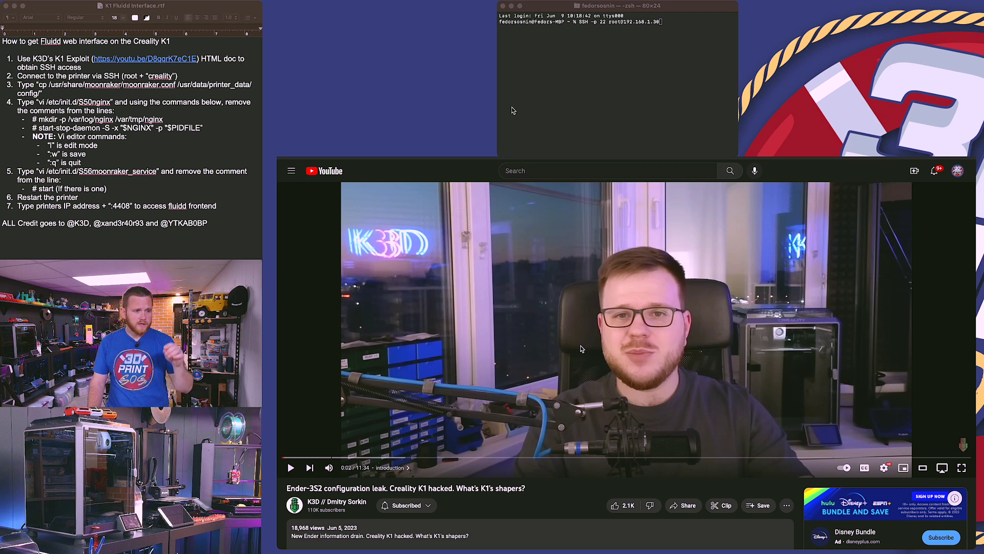
Expand the K3D video description and scroll down to its chapter list, then back to the player
scroll(580, 346, "down", 2)
left_click(420, 448)
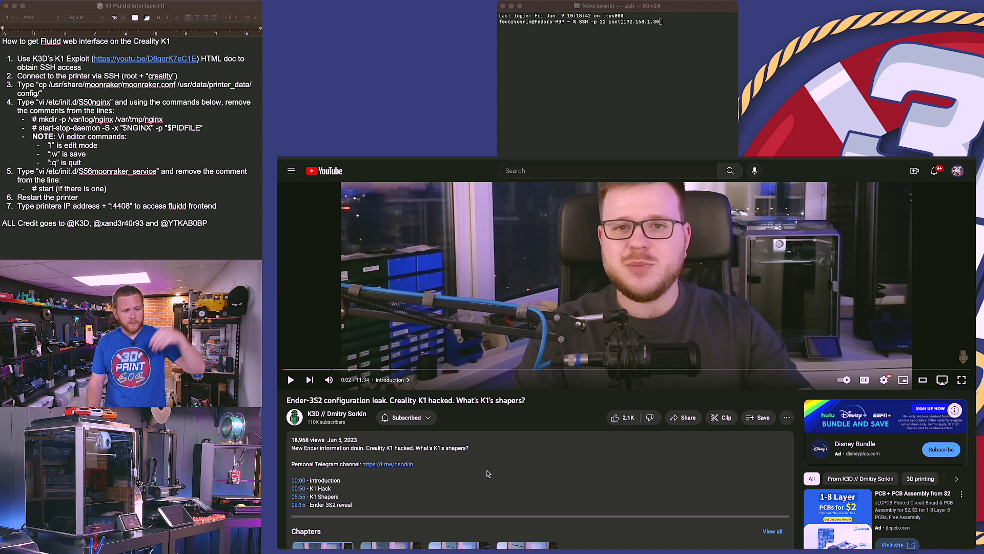
scroll(487, 474, "down", 1)
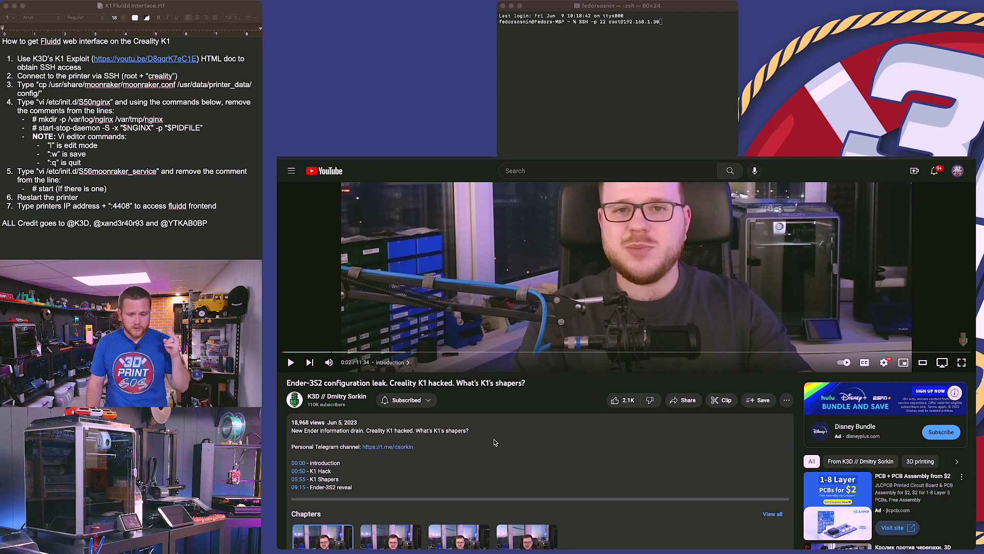
scroll(494, 442, "up", 5)
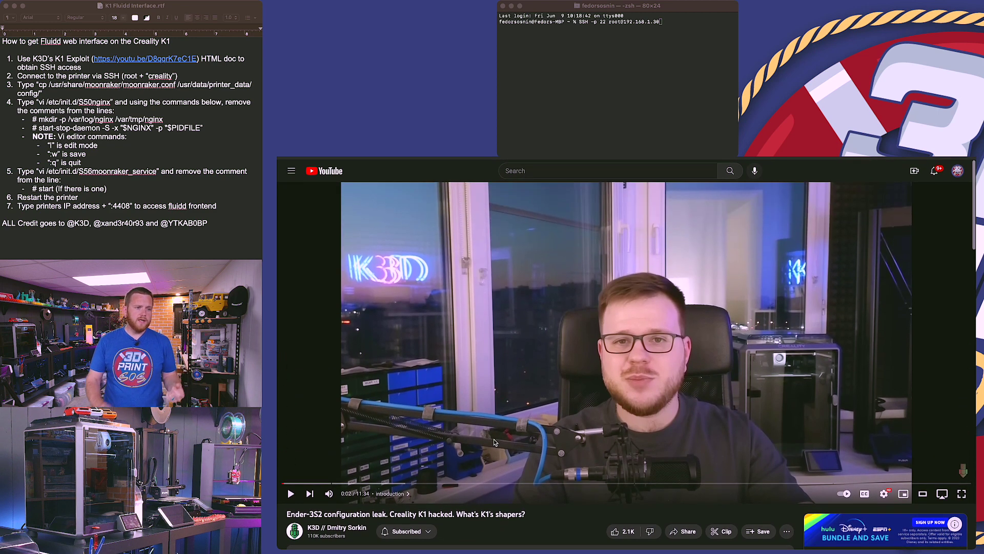
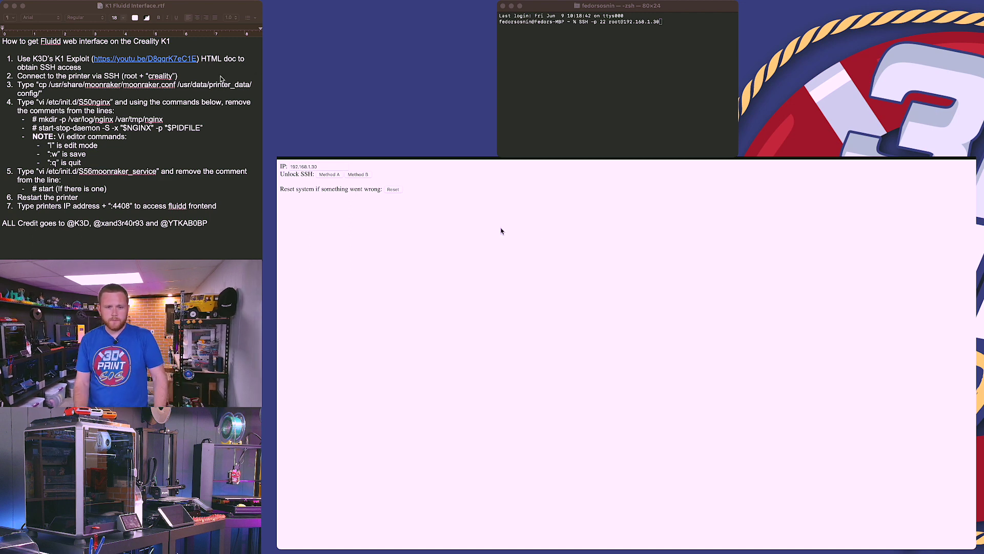
left_click(322, 167)
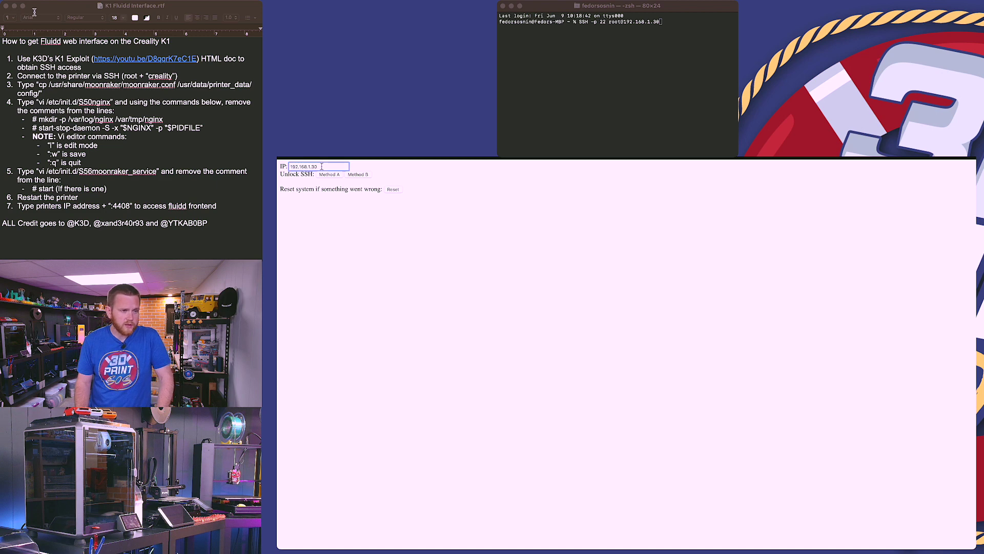
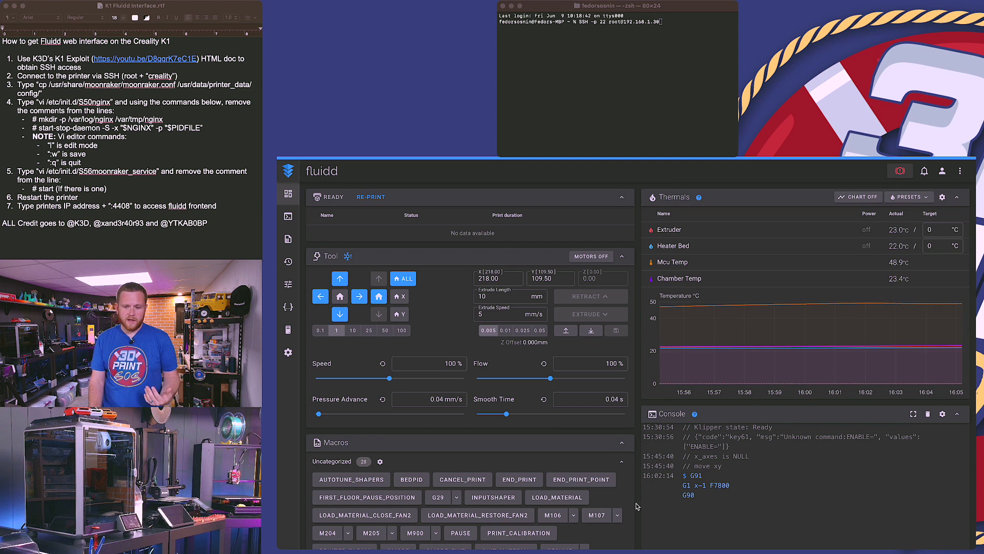
Scroll down and back up through the Fluidd dashboard's thermals, macros, console and jobs panels
scroll(674, 495, "down", 8)
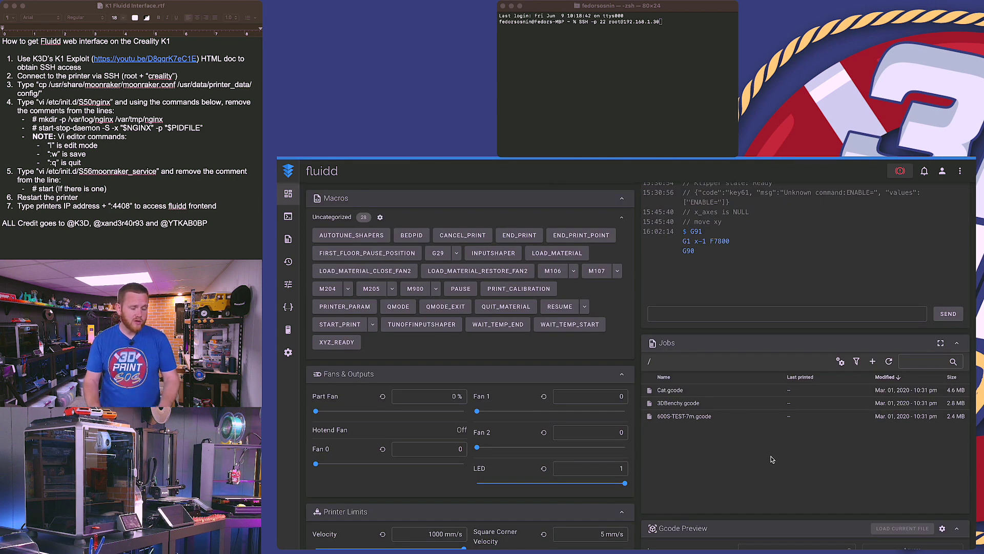
scroll(626, 366, "up", 4)
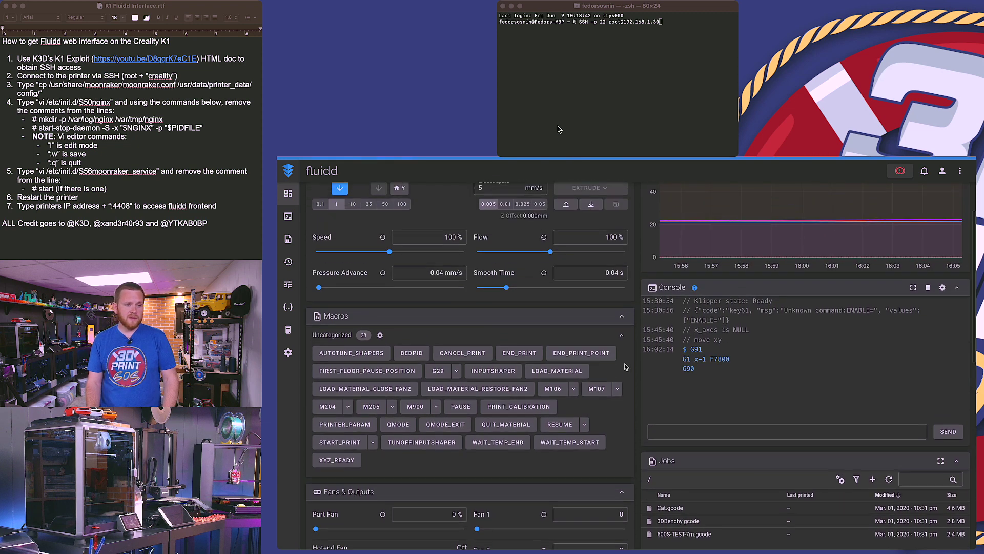
scroll(625, 366, "up", 3)
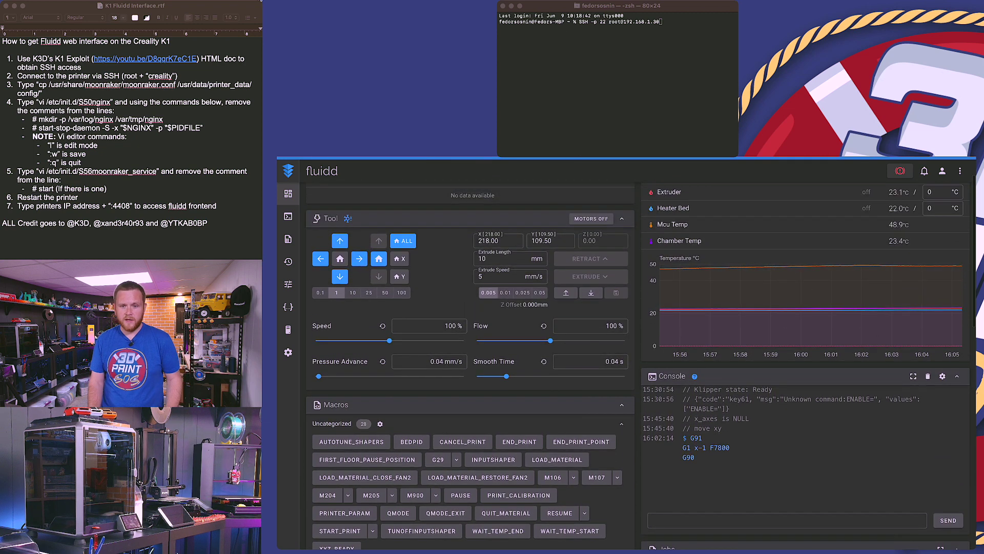
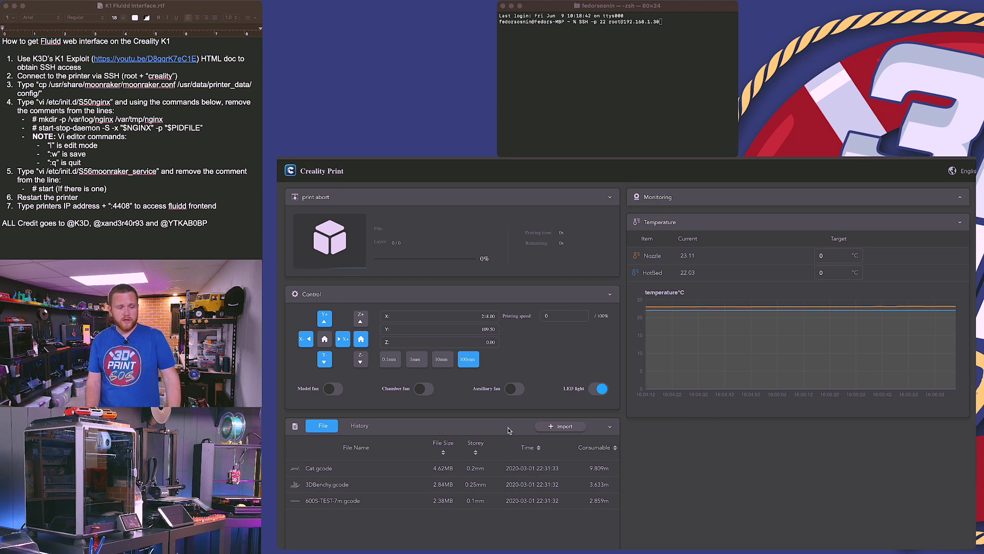
Import shadow.gcode from the File panel into the K1 printer's file list
left_click(561, 428)
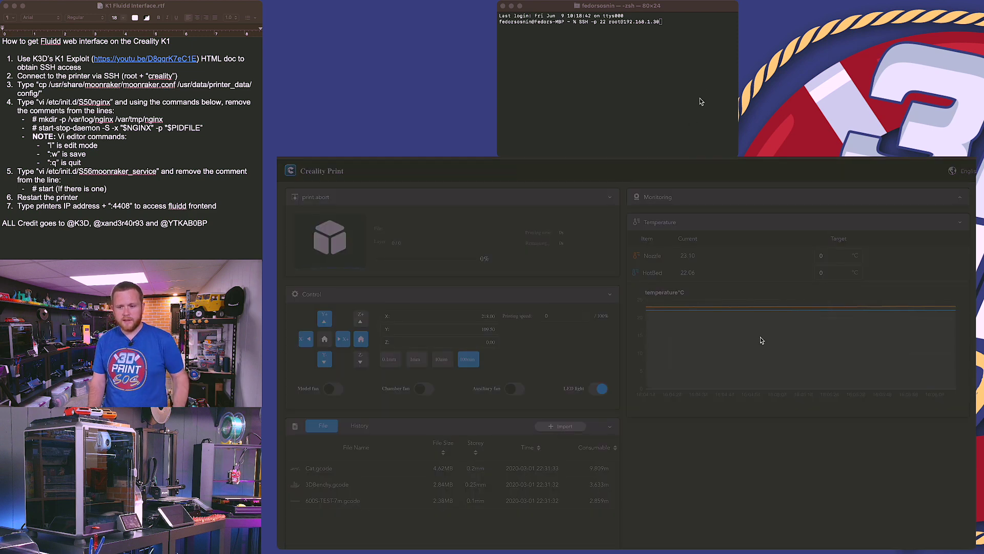
left_click(765, 422)
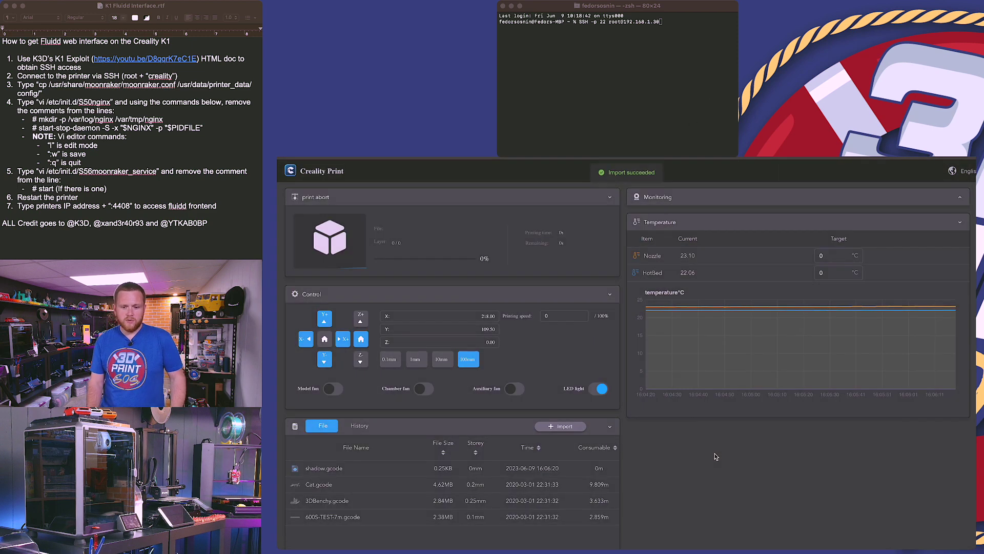
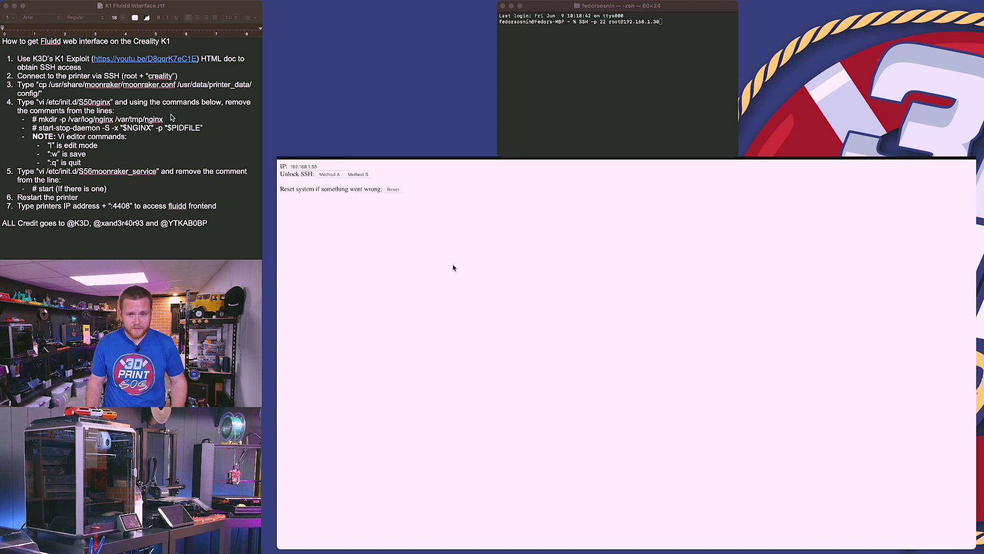
left_click(208, 223)
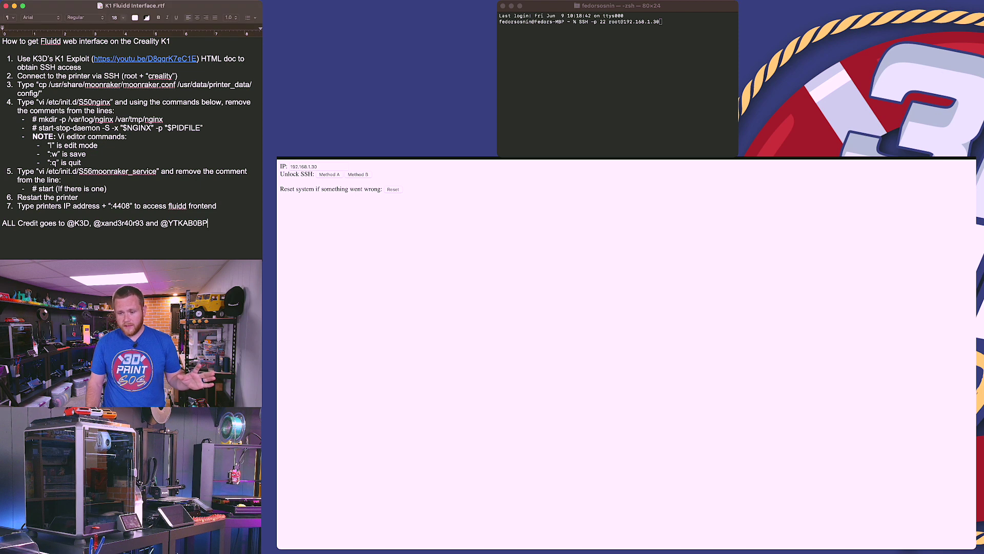
key("super+Tab")
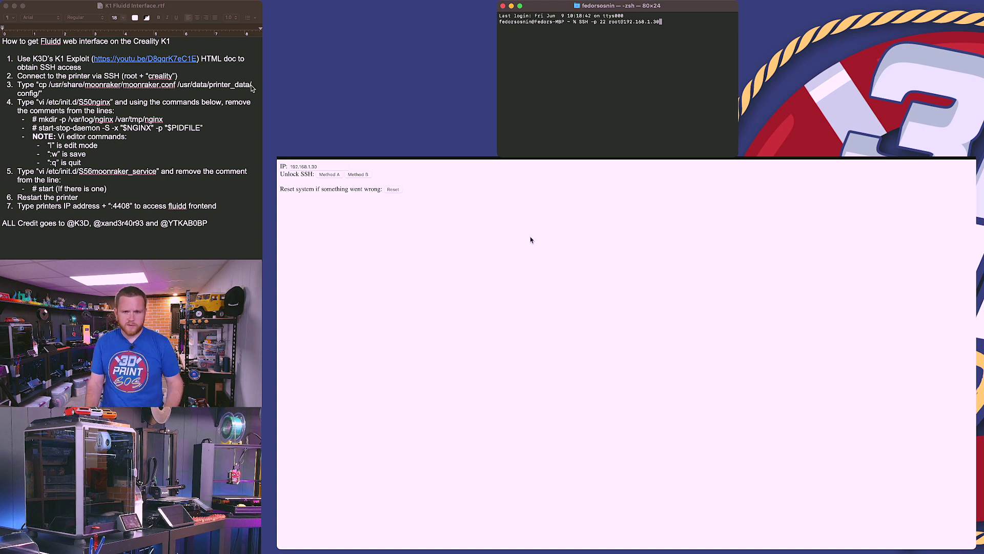
left_click(149, 13)
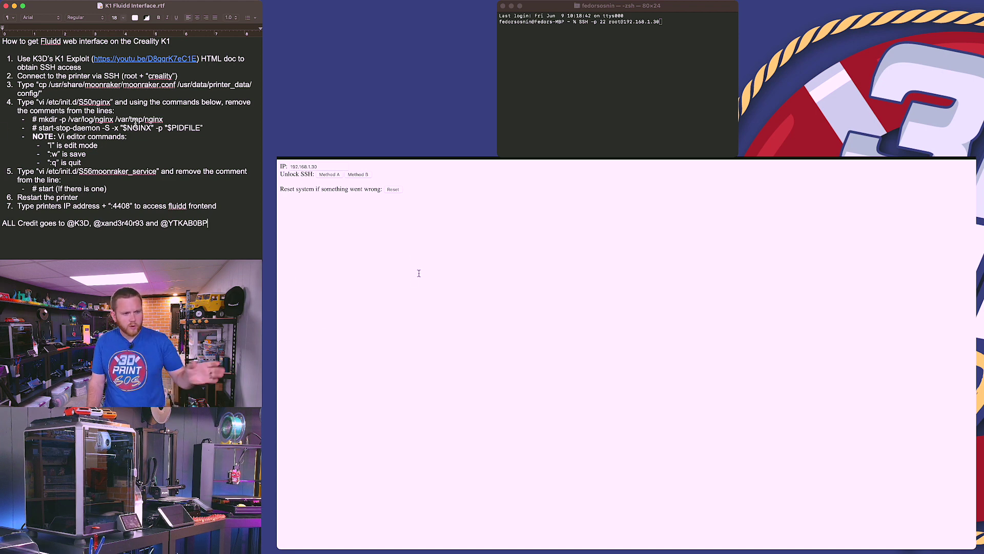
left_click(587, 8)
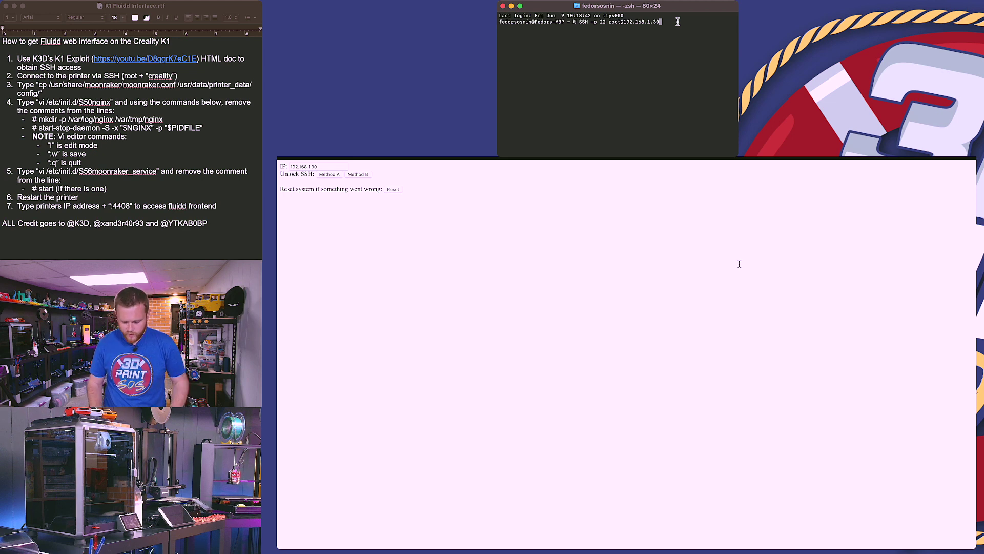
key("Return")
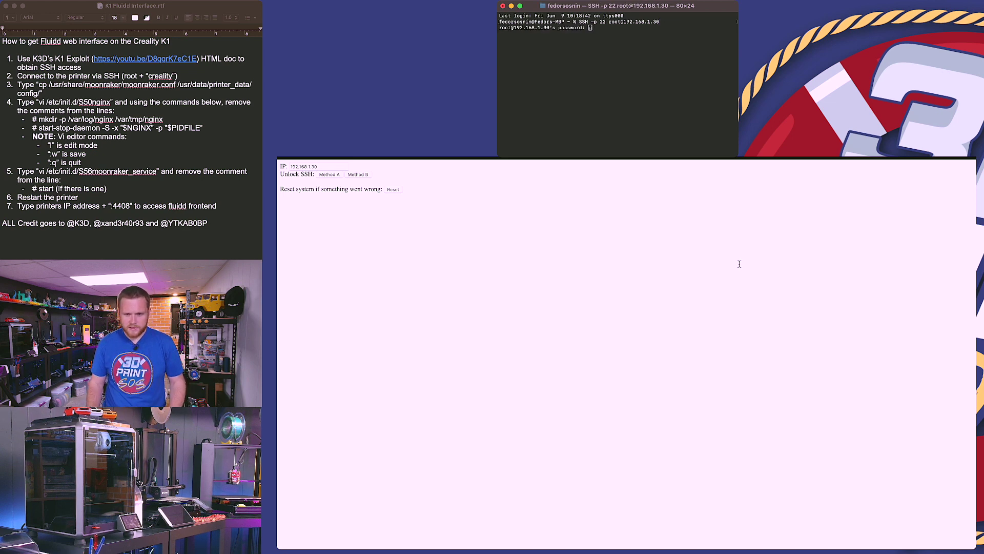
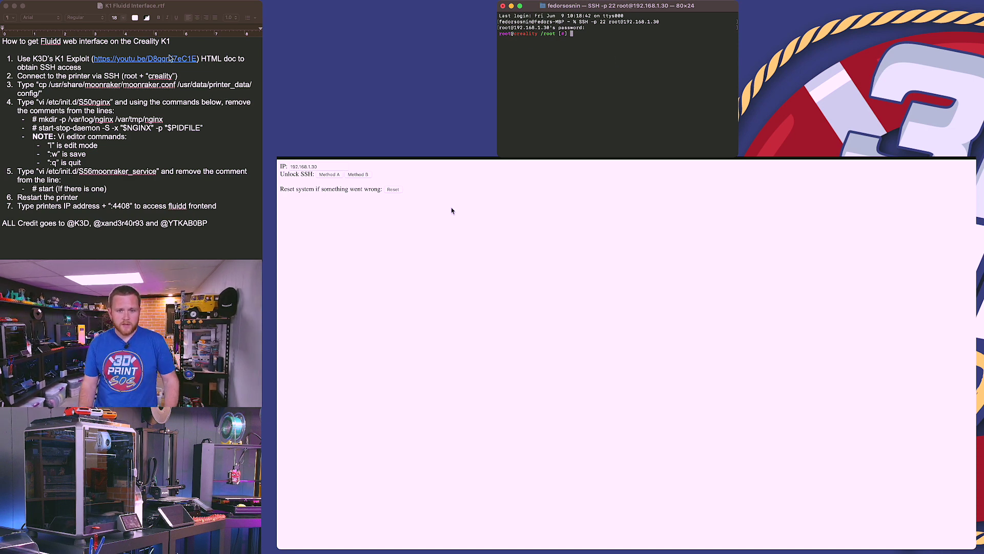
Run the step 3 cp command from the setup notes in the SSH session, copying moonraker.conf into /usr/data/printer_data/config/
left_click(146, 10)
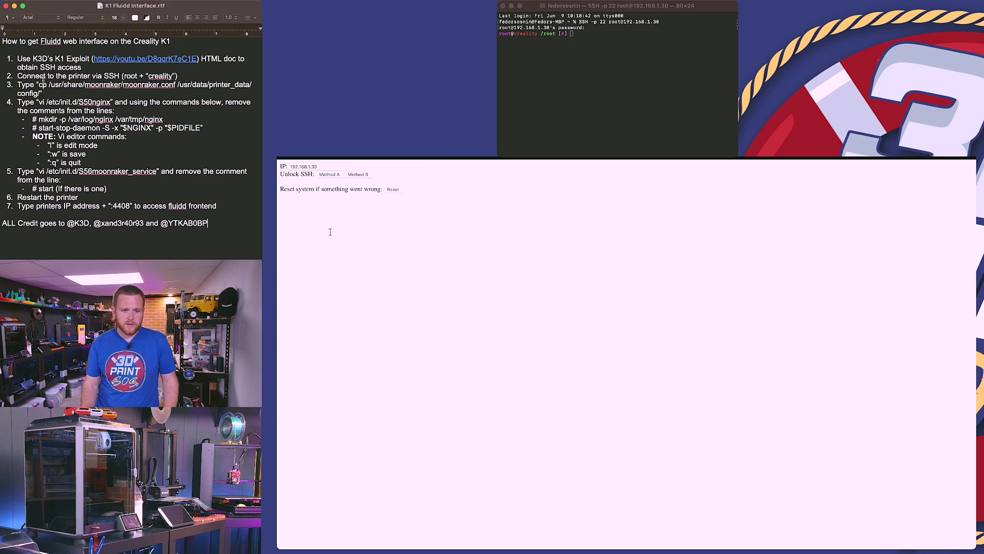
mouse_move(40, 85)
left_mouse_down()
mouse_move(155, 88)
mouse_move(41, 94)
left_mouse_up()
key("super+c")
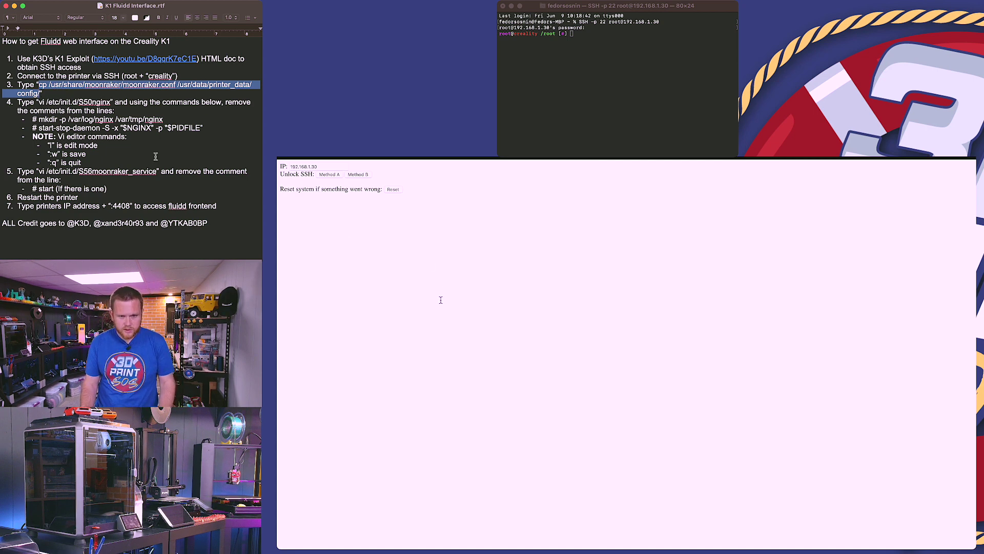
left_click(130, 242)
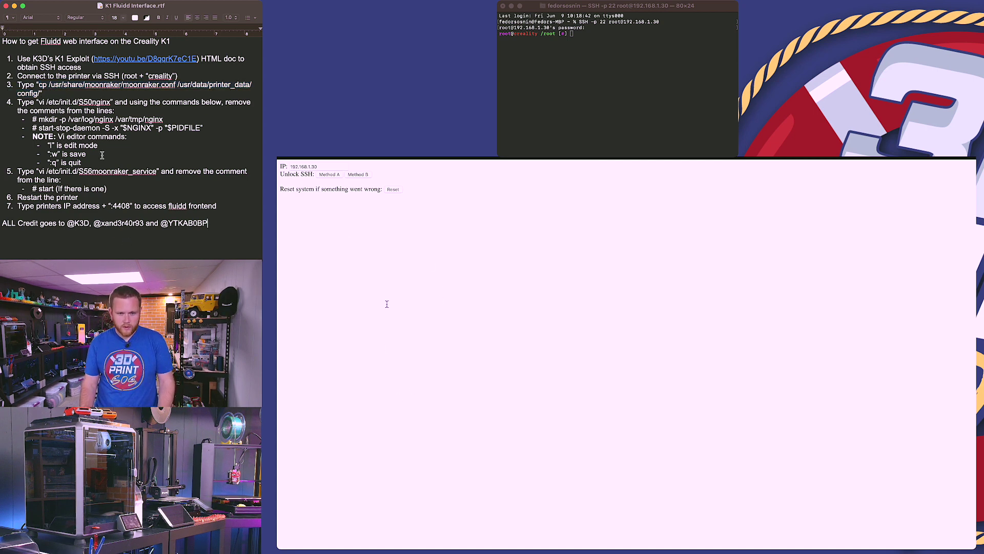
left_click(558, 96)
key("super+v")
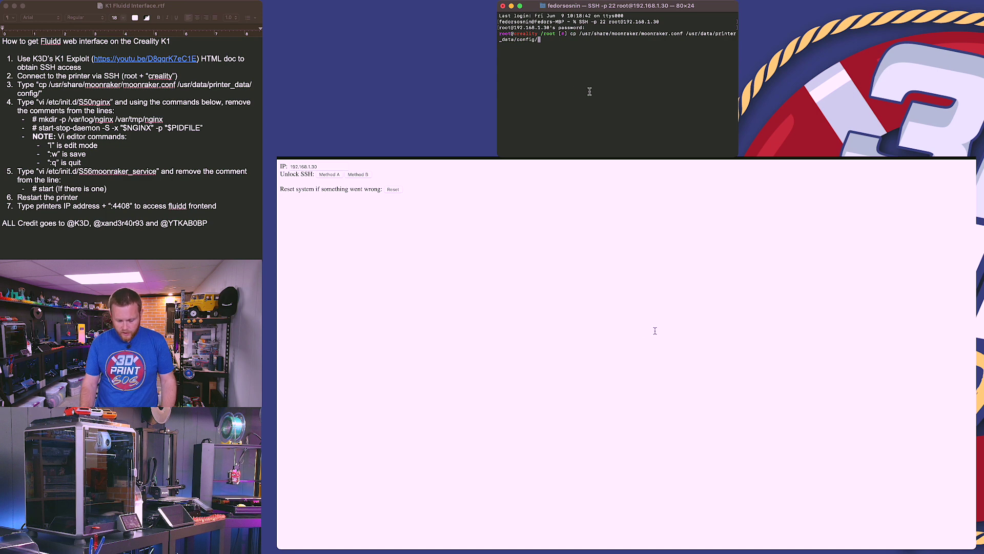
key("Return")
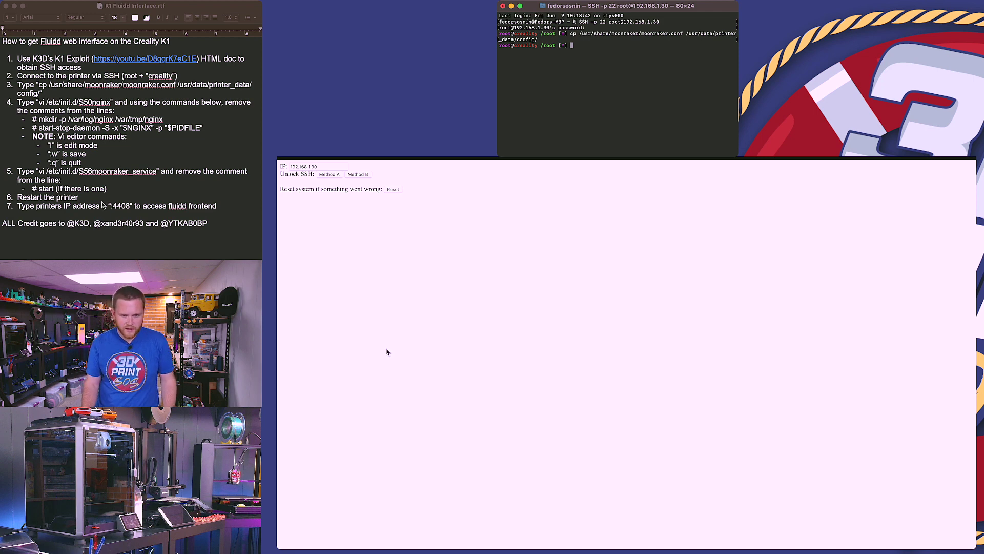
Copy the step 4 vi command from the setup notes and run it on the printer to edit /etc/init.d/S50nginx
left_click(35, 101)
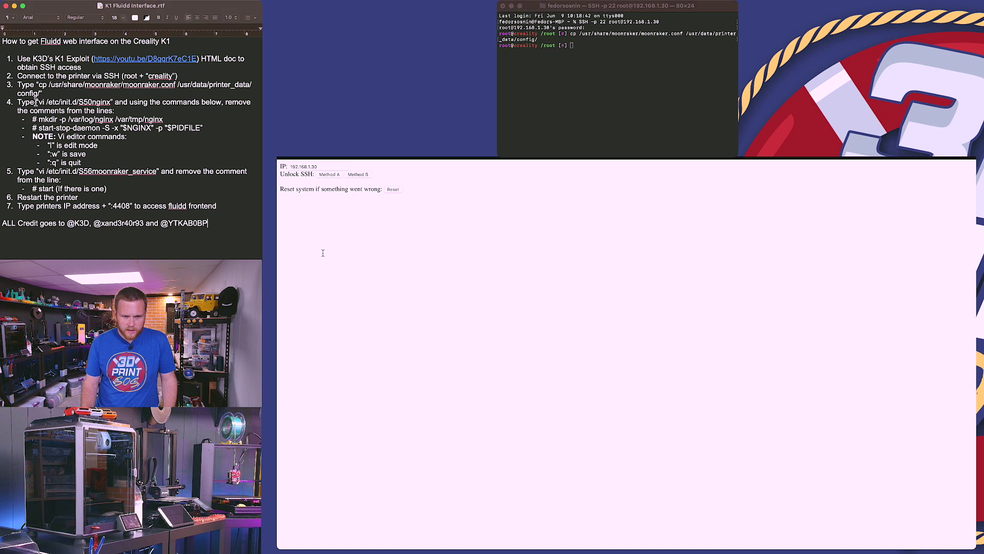
left_click_drag(37, 102, 111, 103)
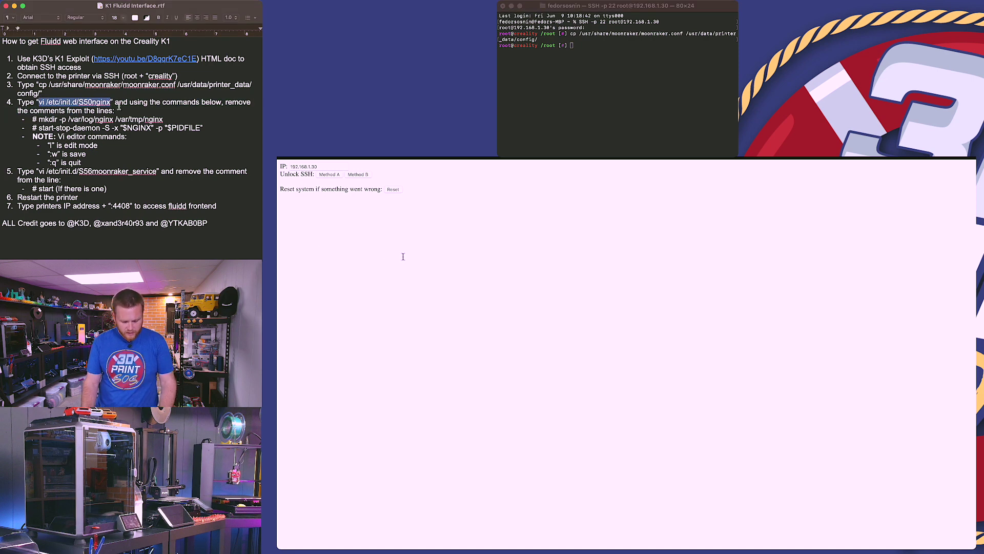
key("super+c")
left_click(552, 74)
key("super+v")
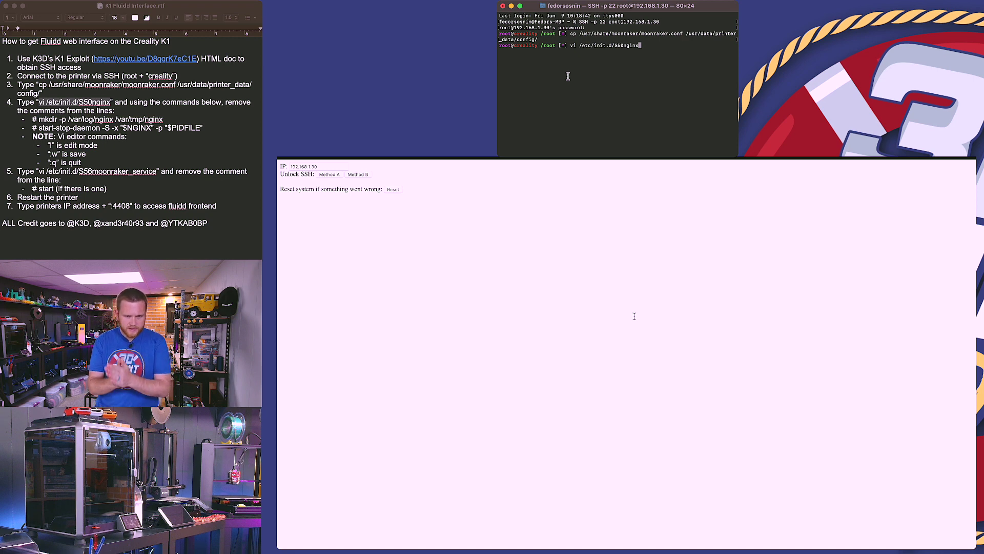
key("Return")
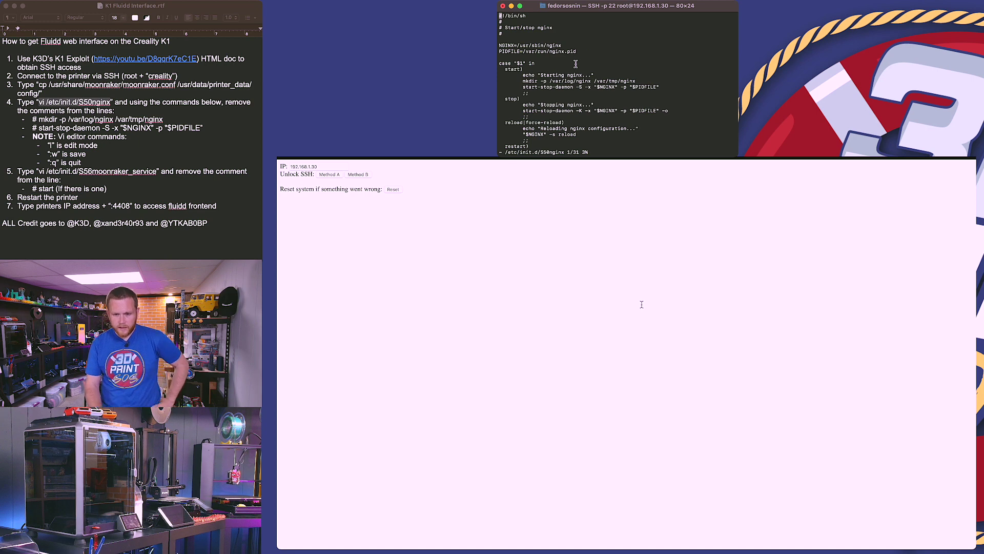
Move the vi cursor to the commented mkdir line in the S50nginx start section
key("Down")
key("Down")
key("Down")
key("Down")
key("Down")
key("Down")
key("Down")
key("Down")
key("Down")
key("Down")
key("Down")
key("Down")
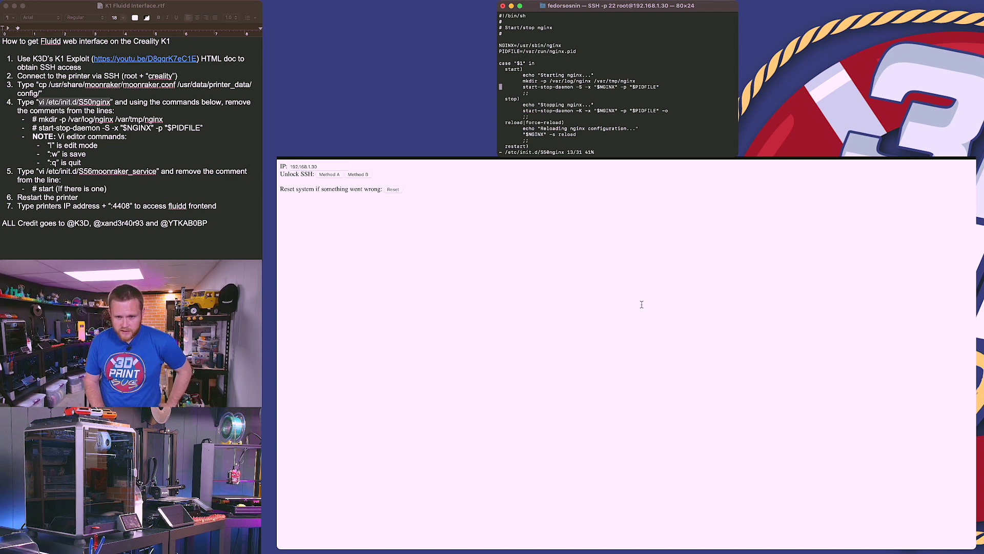
key("Up")
key("Down")
key("Up")
key("Down")
key("Up")
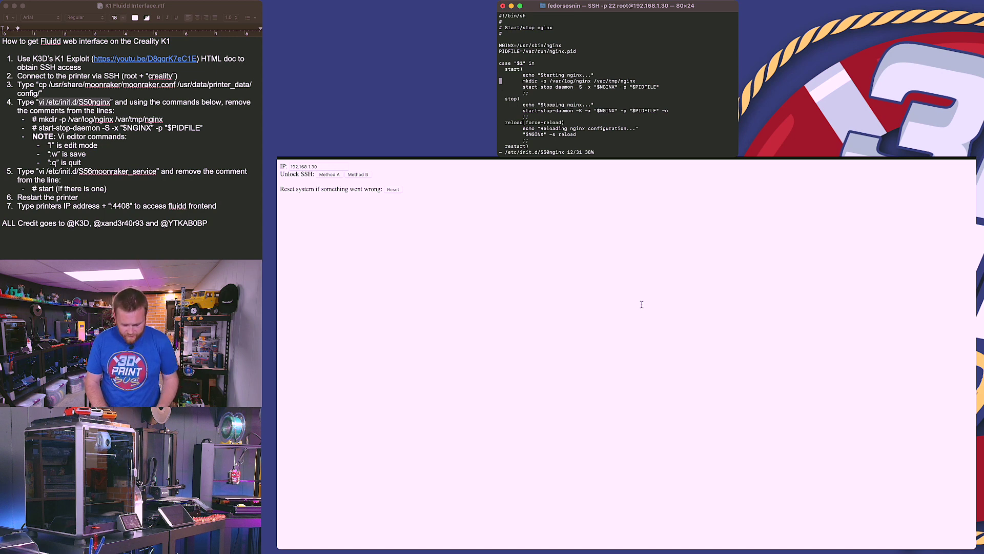
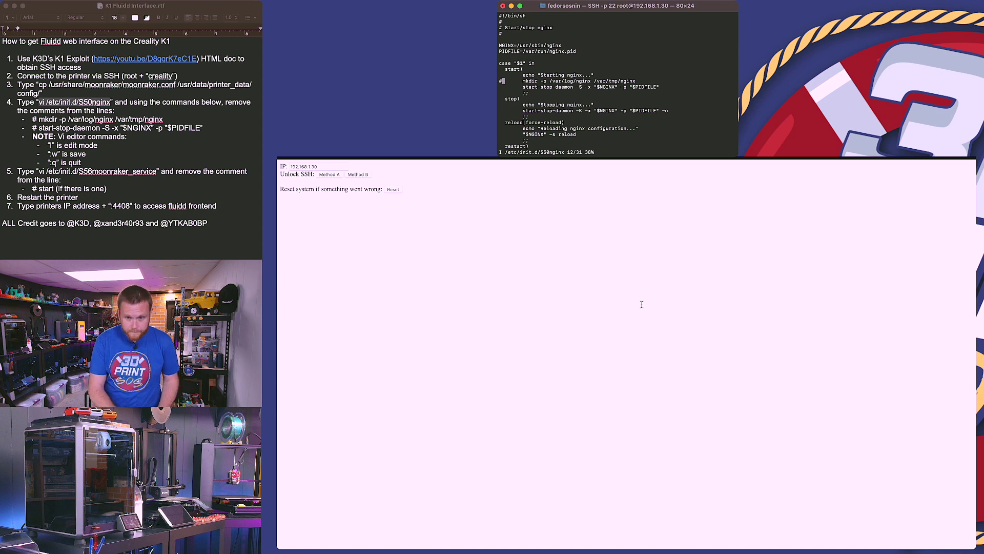
Uncomment the mkdir line in the S50nginx init script by deleting its leading #
key("Down")
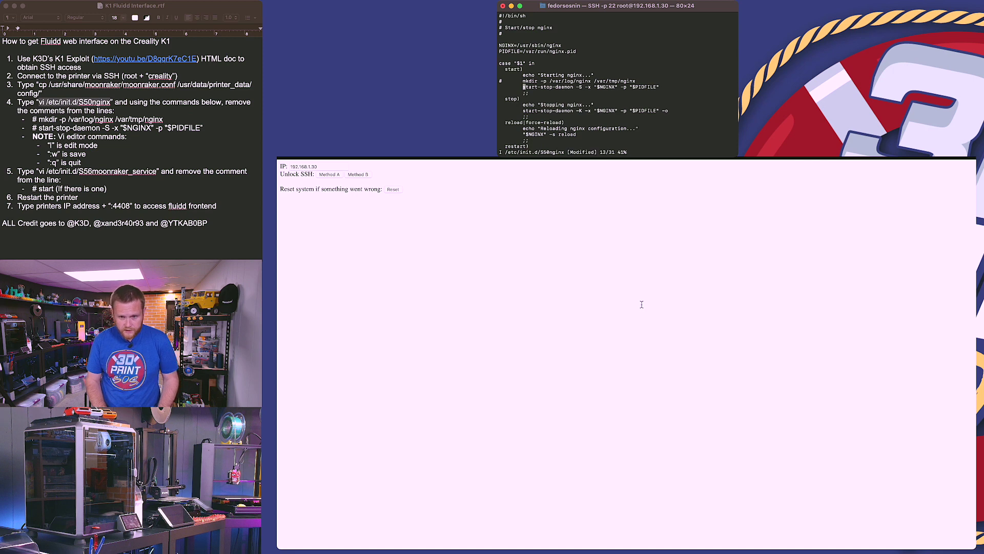
key("Up")
key("Left")
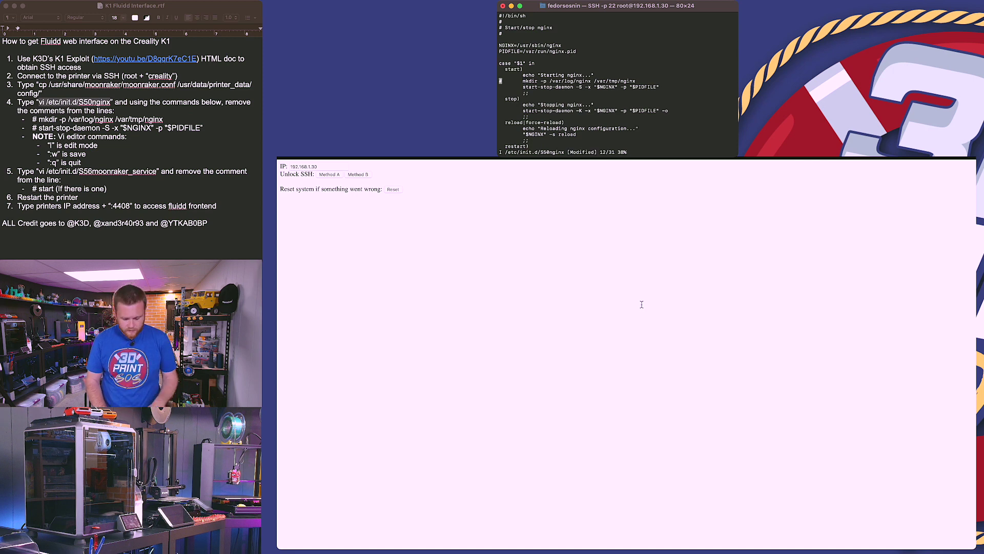
key("Right")
key("BackSpace")
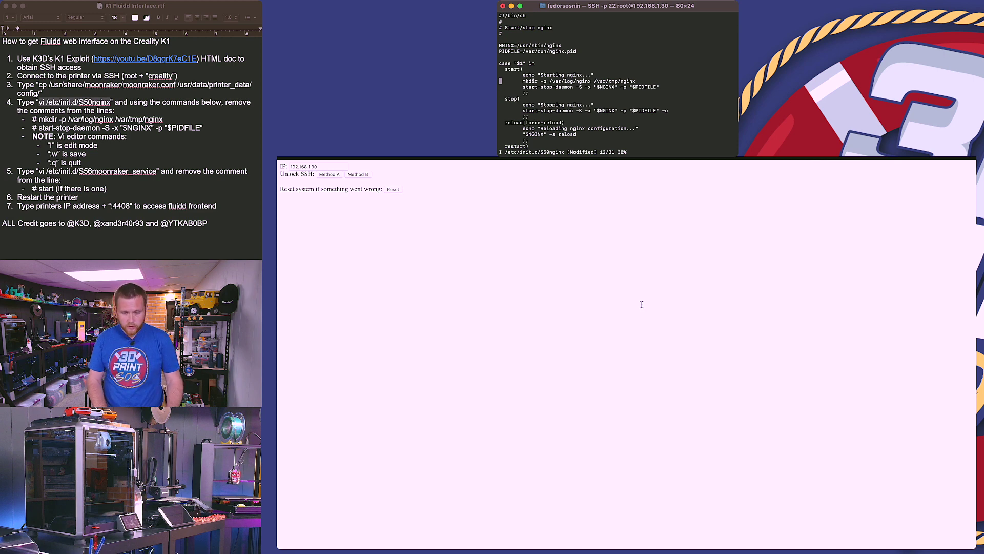
Save S50nginx with :w and quit vi with :q back to the shell
type(":w")
key("Return")
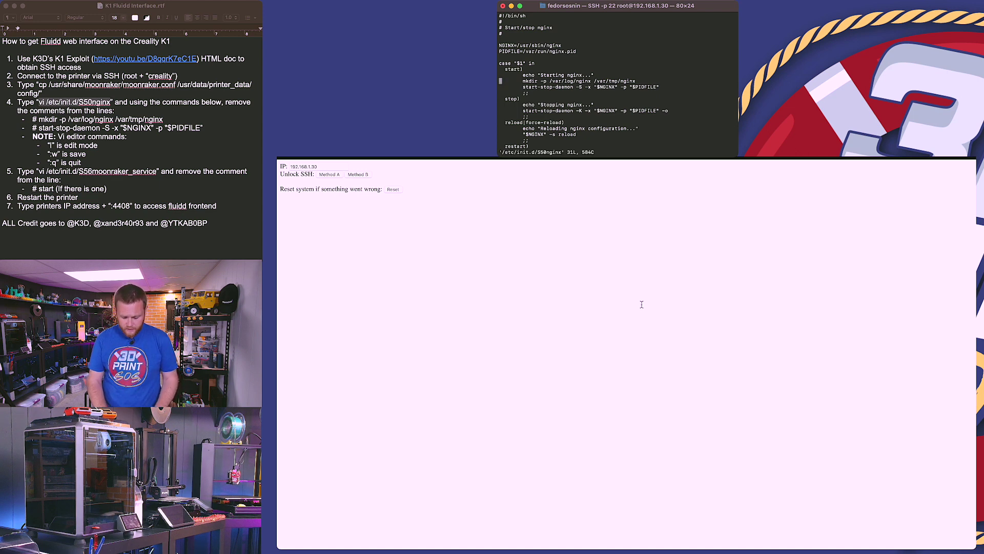
type(":q")
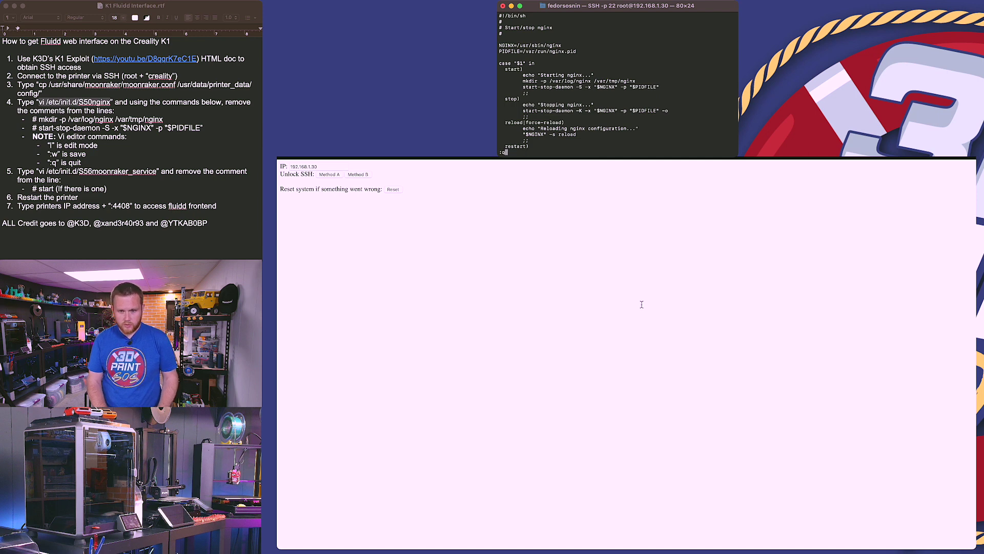
key("Return")
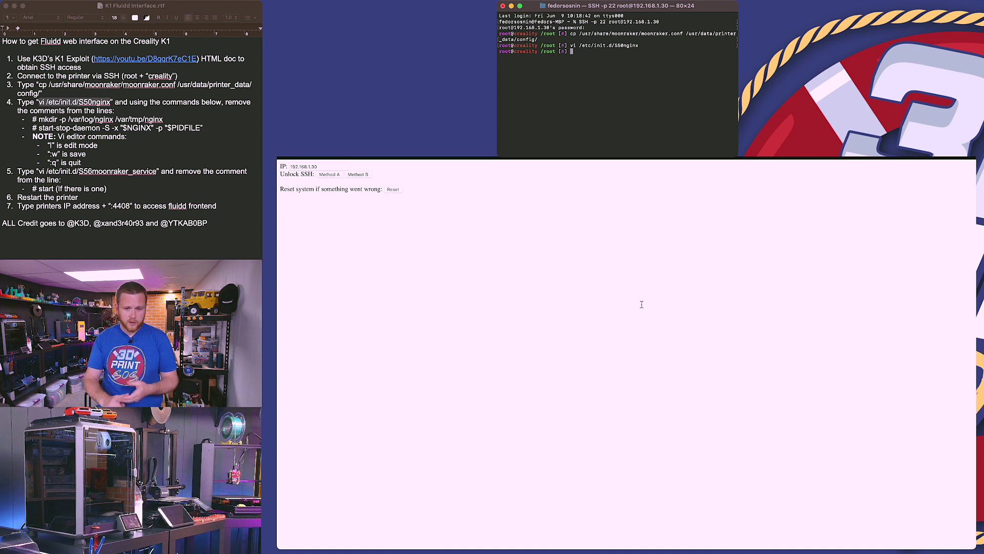
key("Up")
key("Return")
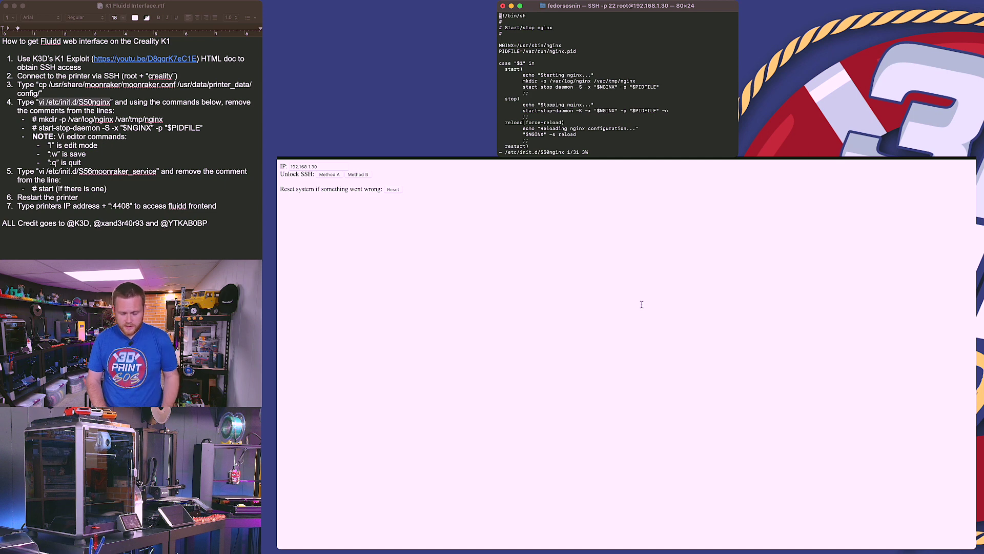
key("Down")
key("Down")
key("Down")
key("Down")
key("Down")
key("Down")
key("Down")
key("Down")
key("Down")
key("Down")
key("Down")
key("Down")
key("Down")
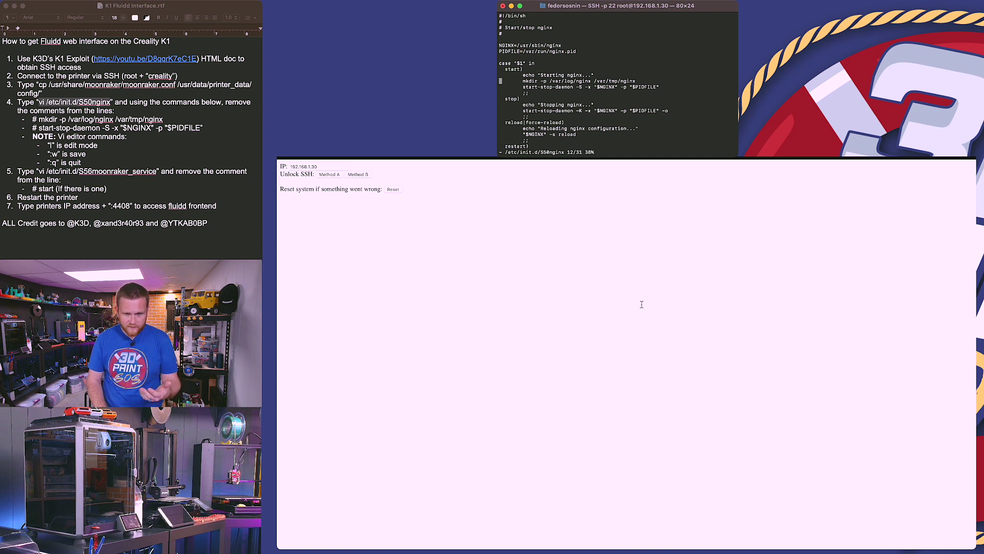
key("Up")
key("Up")
key("Down")
key("Up")
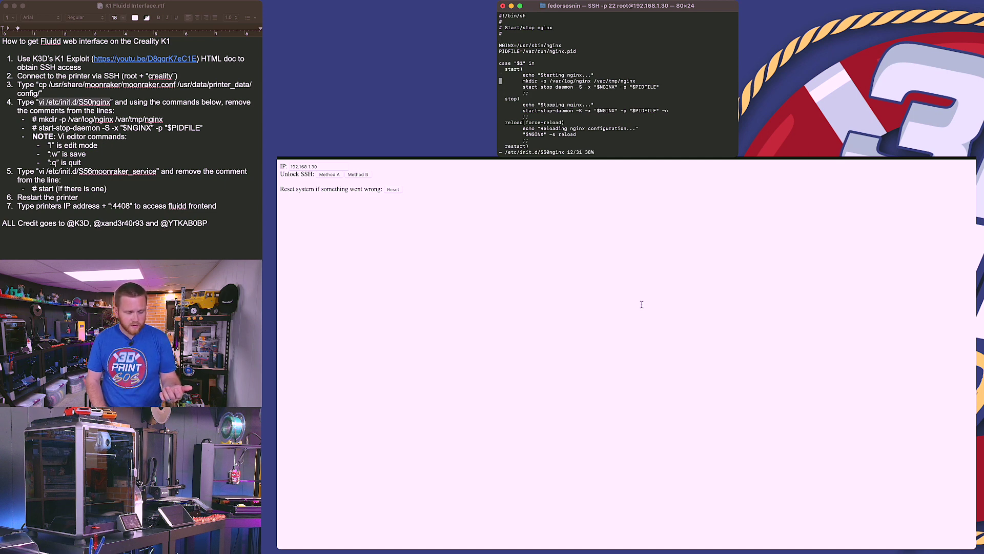
type(":q")
key("Return")
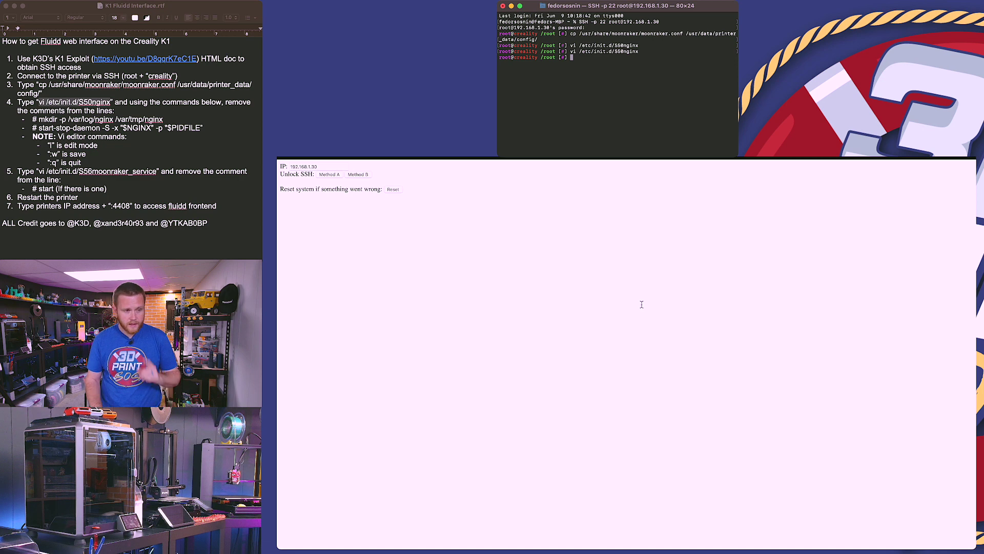
Copy step 5's S56moonraker_service command from the notes and run it in the SSH terminal
left_click(61, 107)
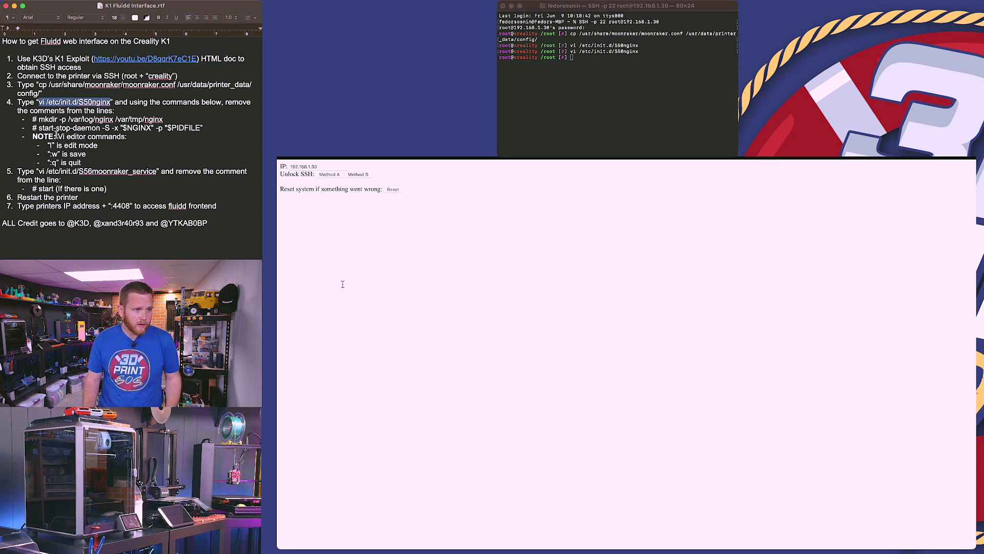
left_click(39, 171)
left_click_drag(50, 172, 155, 174)
key("super+c")
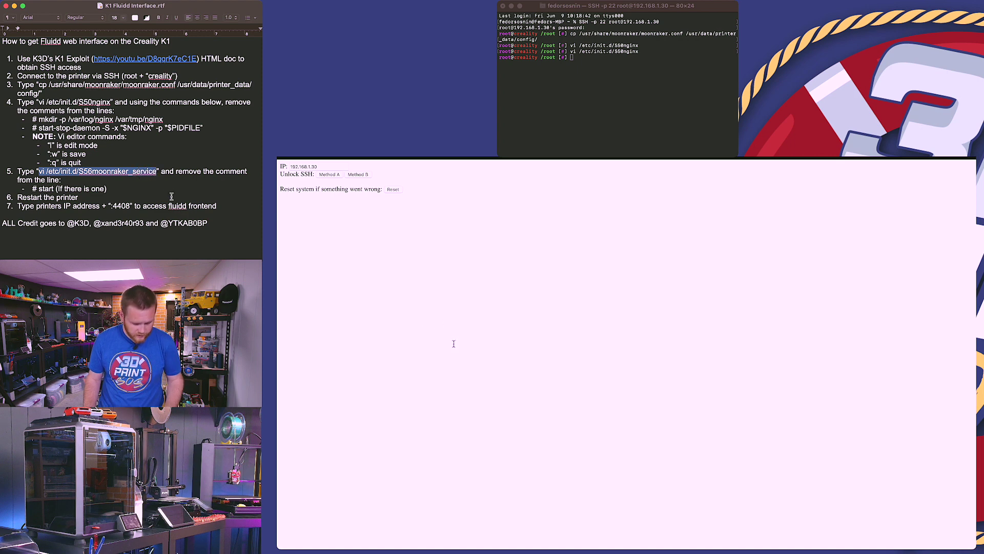
left_click(150, 233)
left_click(629, 72)
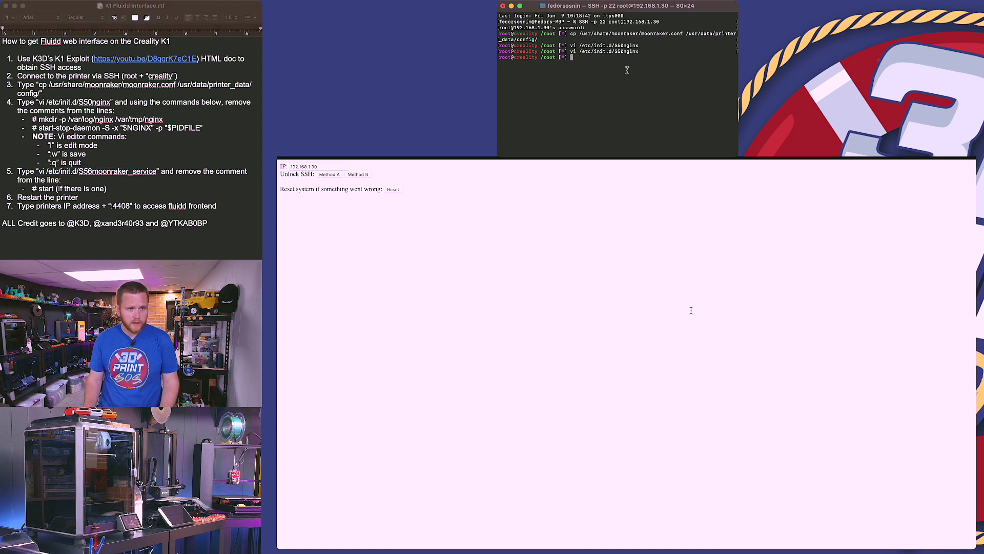
key("super+v")
key("Return")
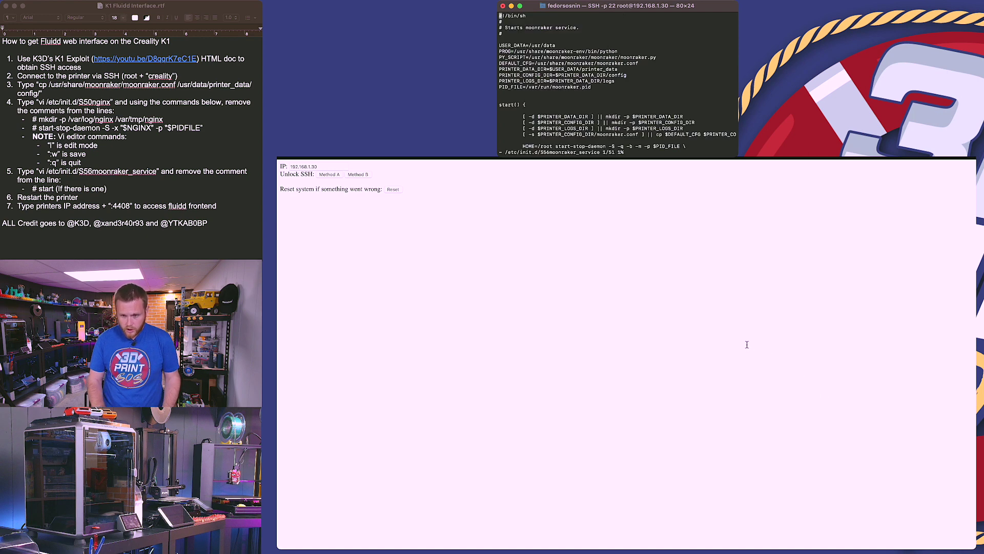
Remove the # before the start line in the S56moonraker_service script
key("Down")
key("Down")
key("Down")
key("Down")
key("Down")
key("Down")
key("Down")
key("Down")
key("Down")
key("Down")
key("Down")
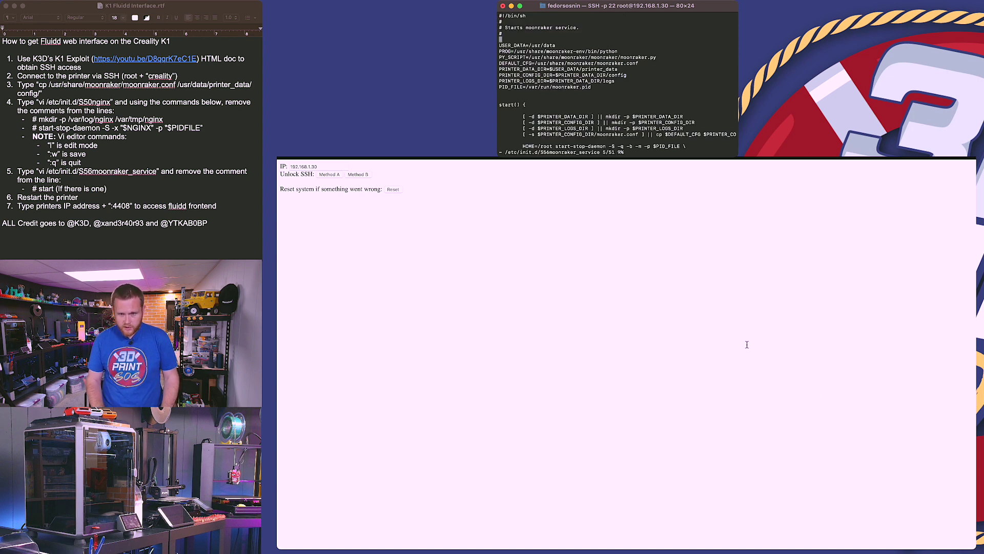
key("Down")
key("Down")
key("Down")
key("Down")
key("Down")
key("Down")
key("Down")
key("Down")
key("Down")
key("Down")
key("Down")
key("Down")
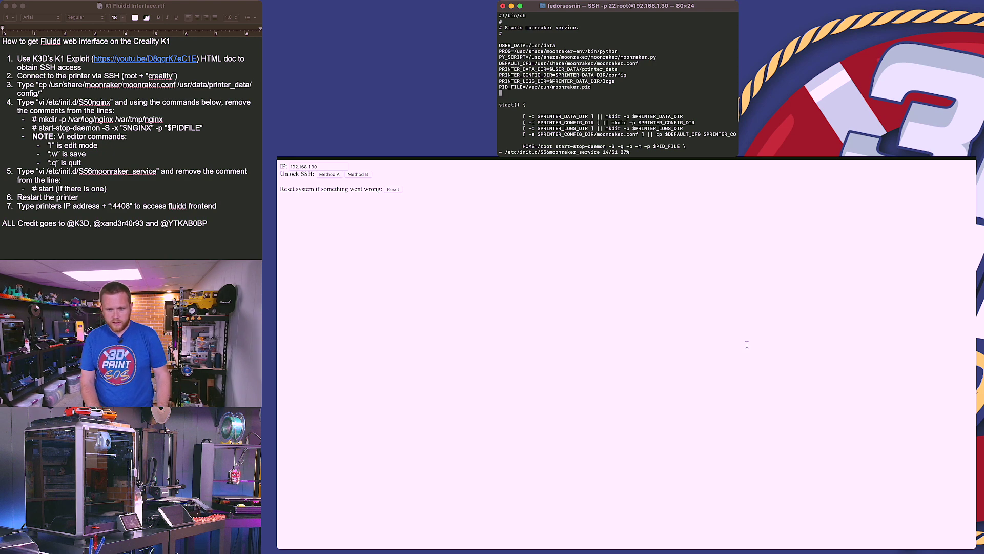
key("Down")
key("Down")
key("Down")
key("Down")
key("Down")
key("Down")
key("Down")
key("Down")
key("Down")
key("Down")
key("Down")
key("Down")
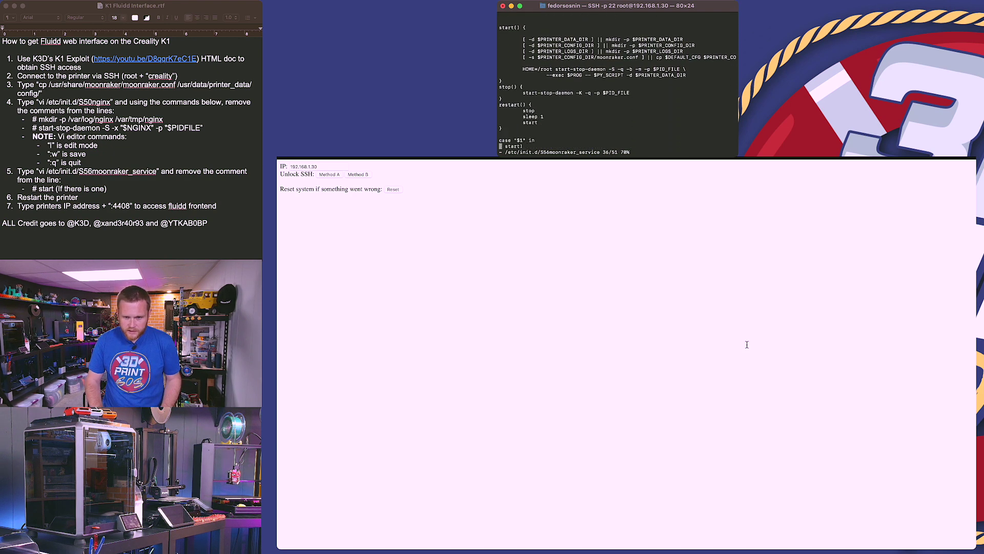
key("Down")
key("Down")
key("Down")
key("Up")
key("Up")
key("Up")
key("Up")
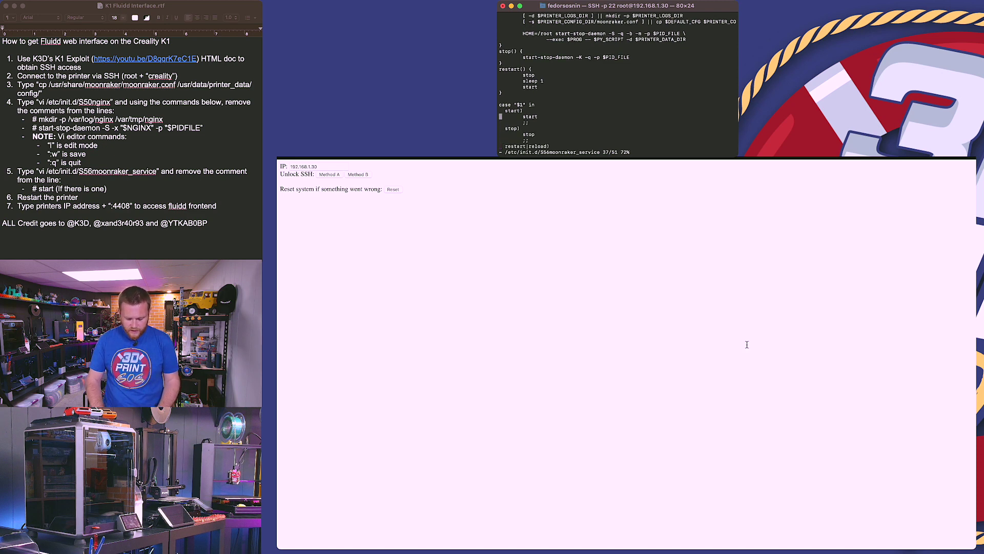
type("#")
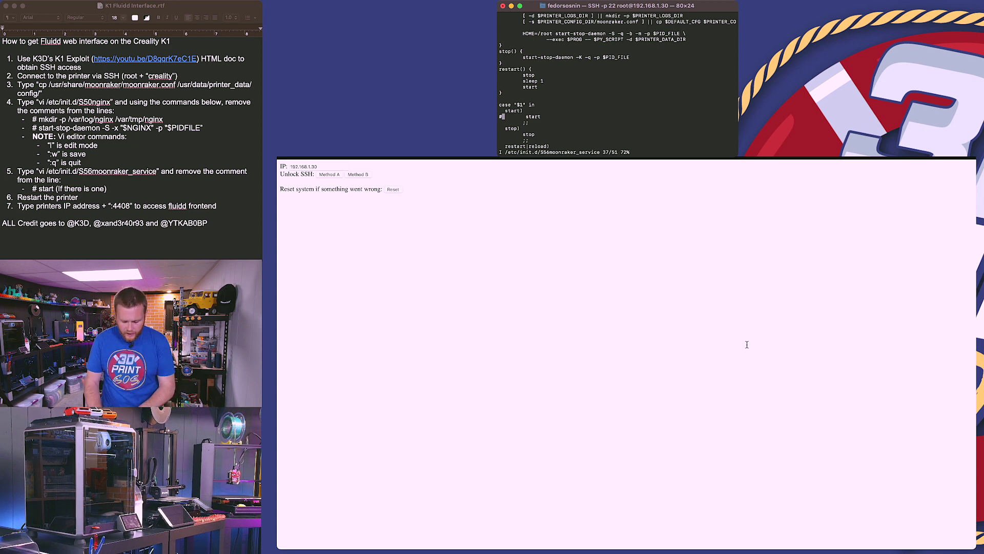
key("BackSpace")
key("Escape")
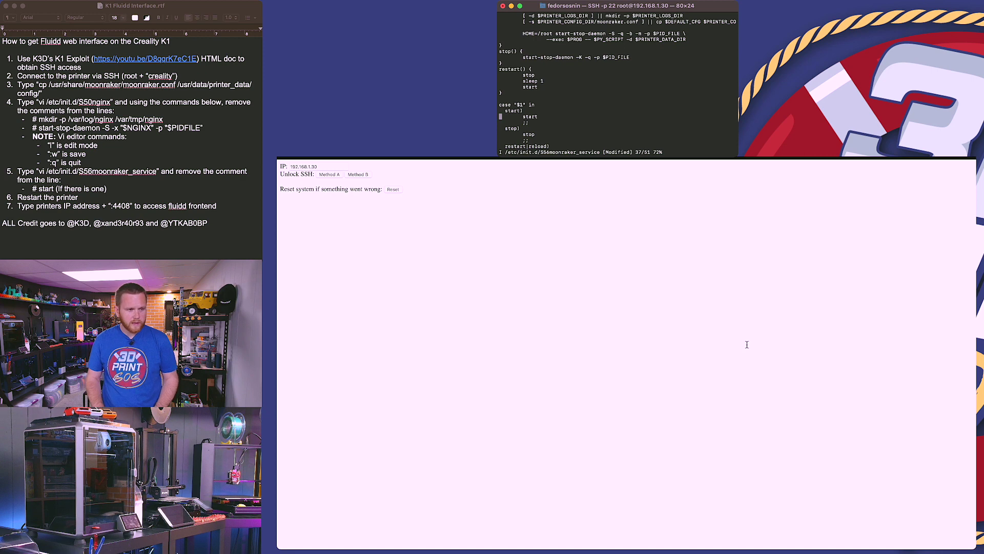
Save the S56moonraker_service script and quit vi to the shell
type(":w")
key("Return")
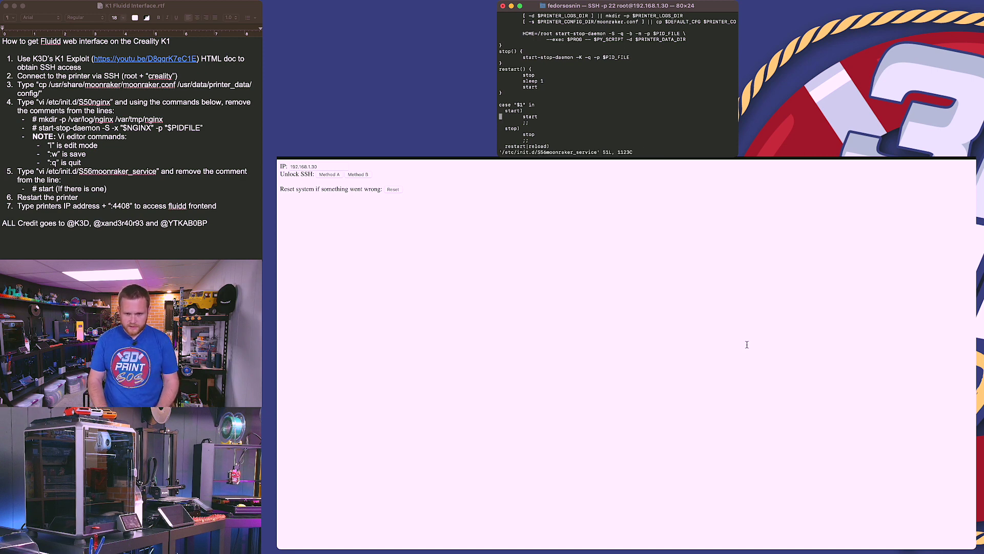
type(":q")
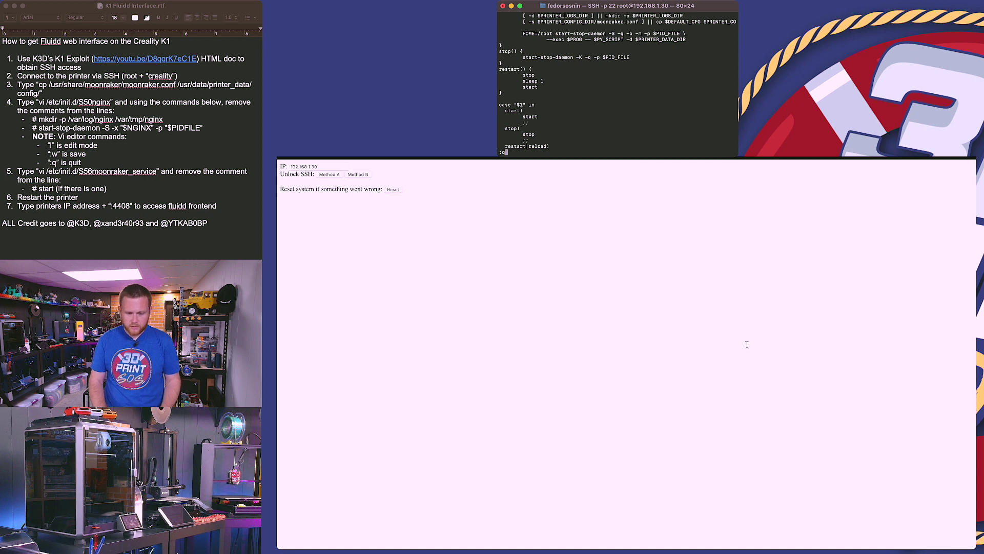
key("Return")
key("Up")
key("Return")
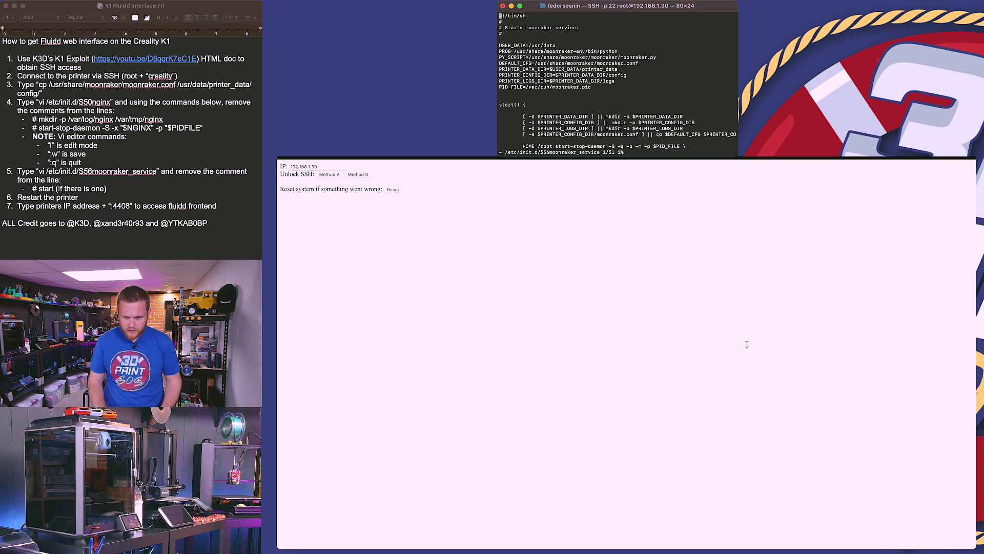
key("Down")
key("Down")
key("Down")
key("Down")
key("Down")
key("Down")
key("Down")
key("Down")
key("Down")
key("Down")
key("Down")
key("Down")
key("Down")
key("Down")
key("Down")
key("Down")
key("Down")
key("Down")
key("Down")
key("Down")
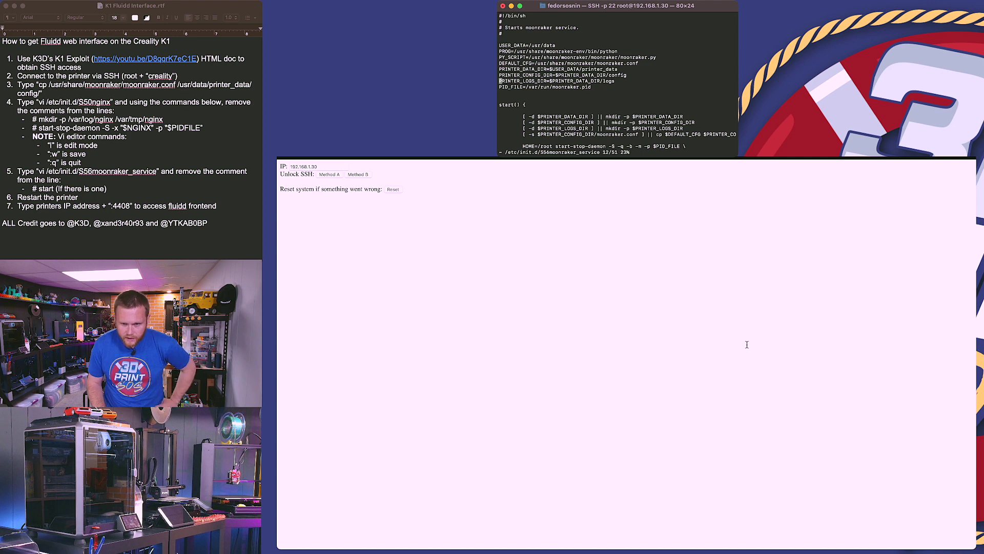
key("Down")
key("Down")
key("Down")
key("Down")
key("Down")
key("Down")
key("Down")
key("Down")
key("Down")
key("Down")
key("Down")
key("Down")
key("Down")
key("Down")
key("Down")
key("Down")
key("Down")
key("Down")
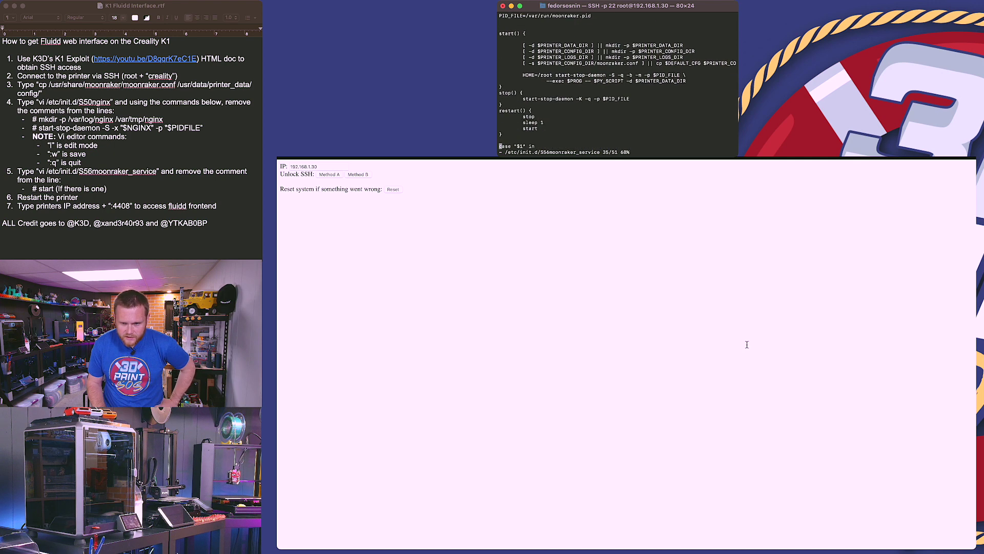
key("Down")
key("Up")
key("Up")
key("Up")
key("Up")
key("Up")
key("Up")
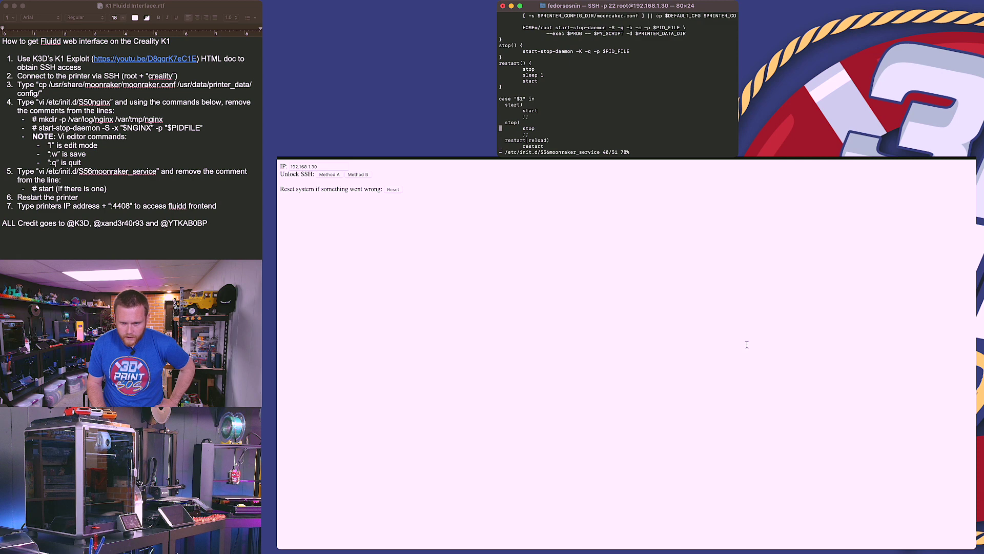
type(":q")
key("Return")
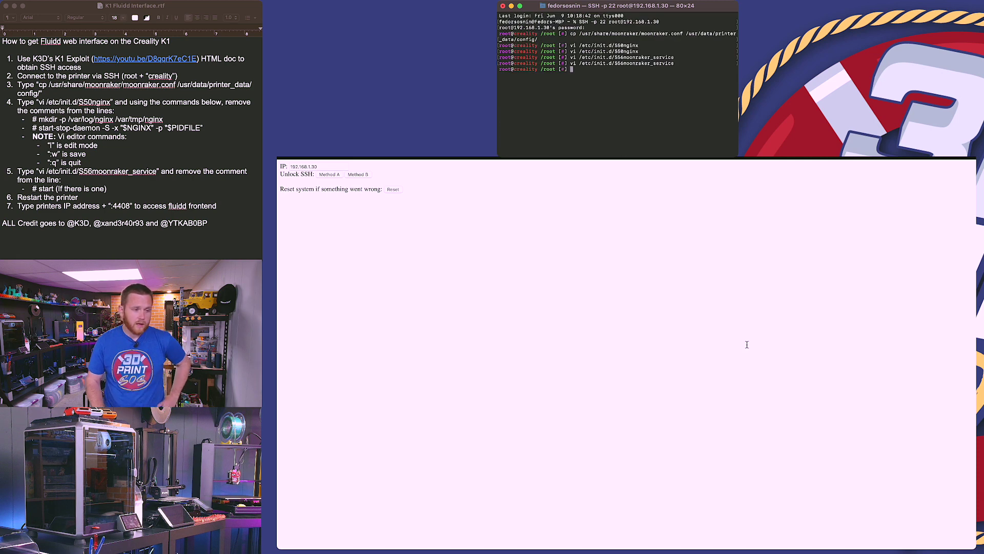
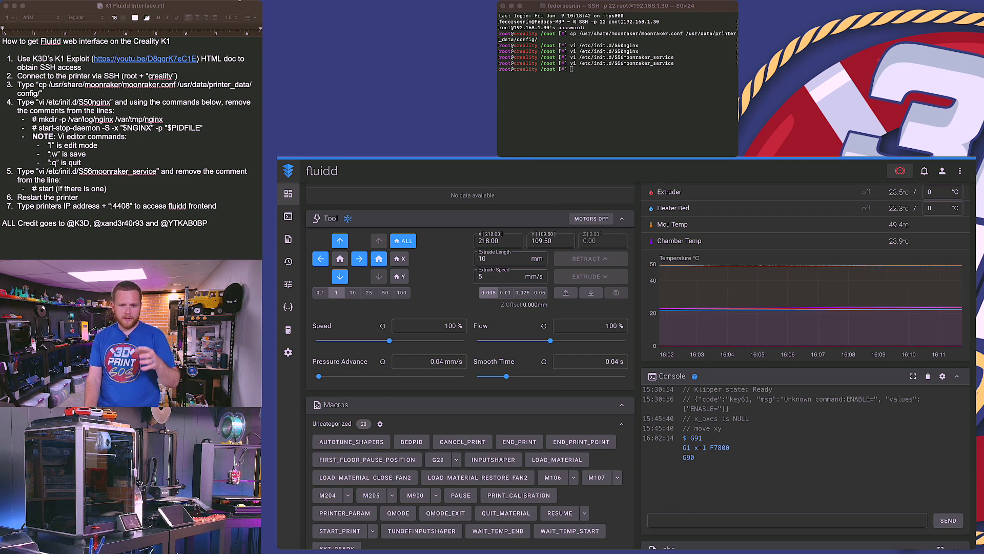
Bring up the Fluidd dashboard for the Creality K1, with its console showing the recent jog
key("ctrl+Tab")
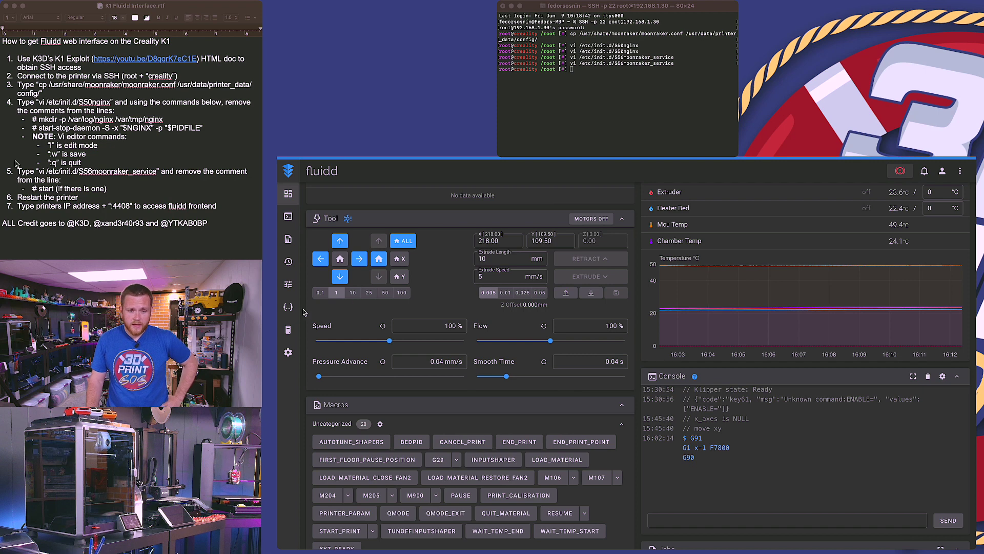
Open printer.cfg from Configuration Files and skim its includes and MCU sections
left_click(288, 306)
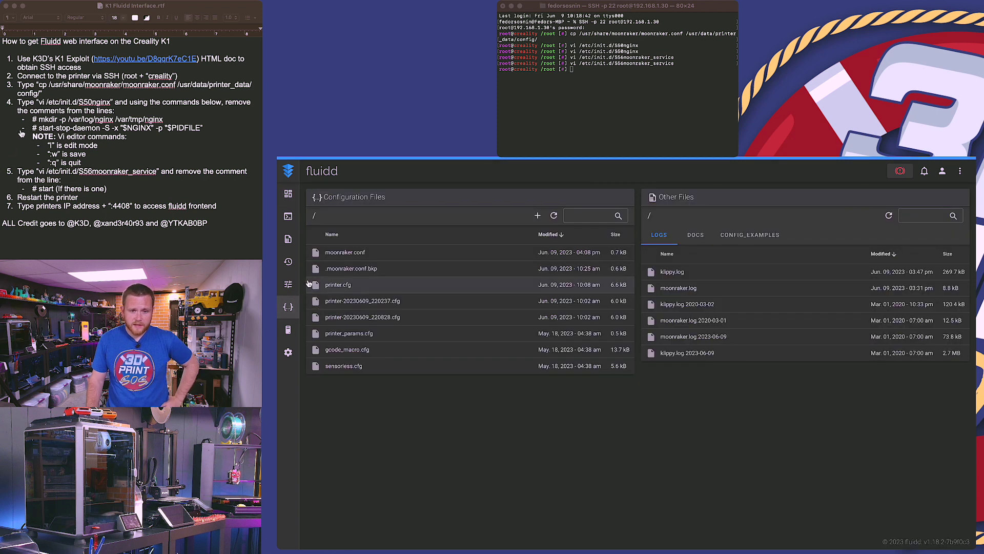
left_click(338, 286)
scroll(500, 378, "down", 5)
scroll(500, 378, "up", 5)
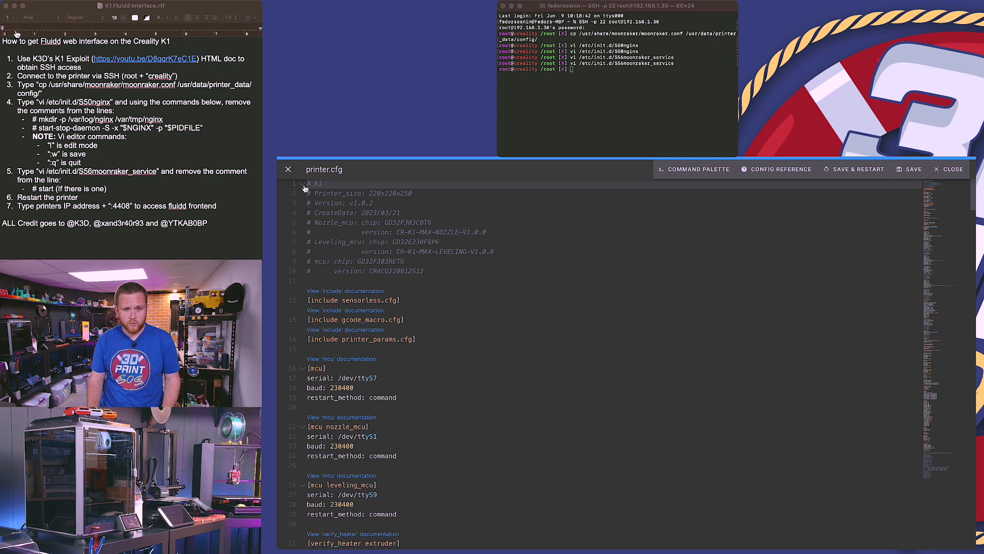
Close printer.cfg, go back to the Fluidd dashboard, and switch to the Creality Print interface
left_click(288, 169)
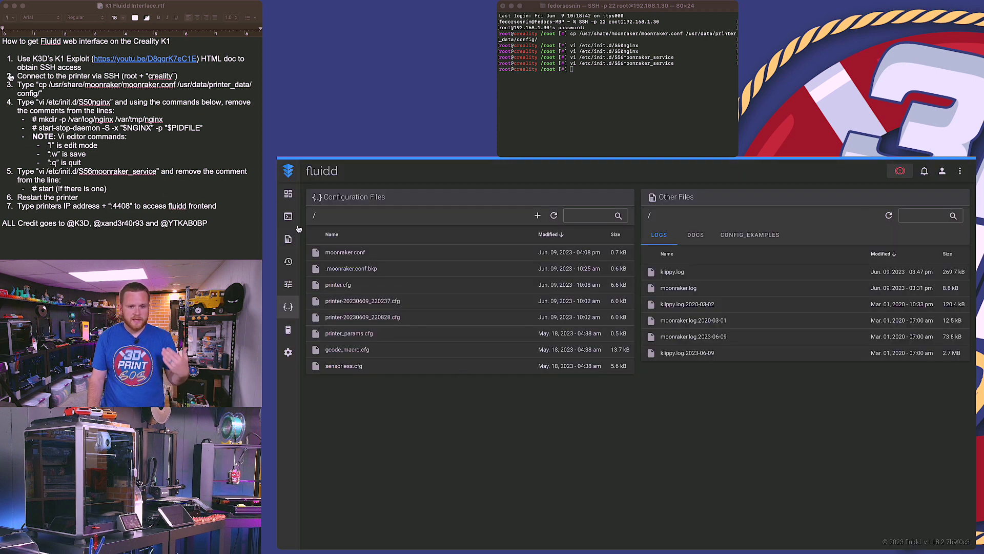
left_click(288, 193)
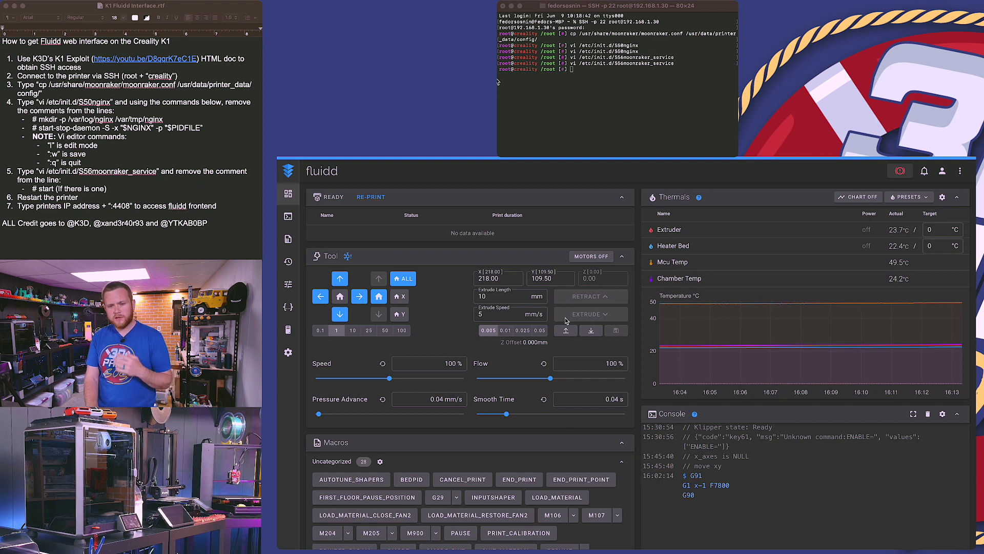
key("ctrl+Tab")
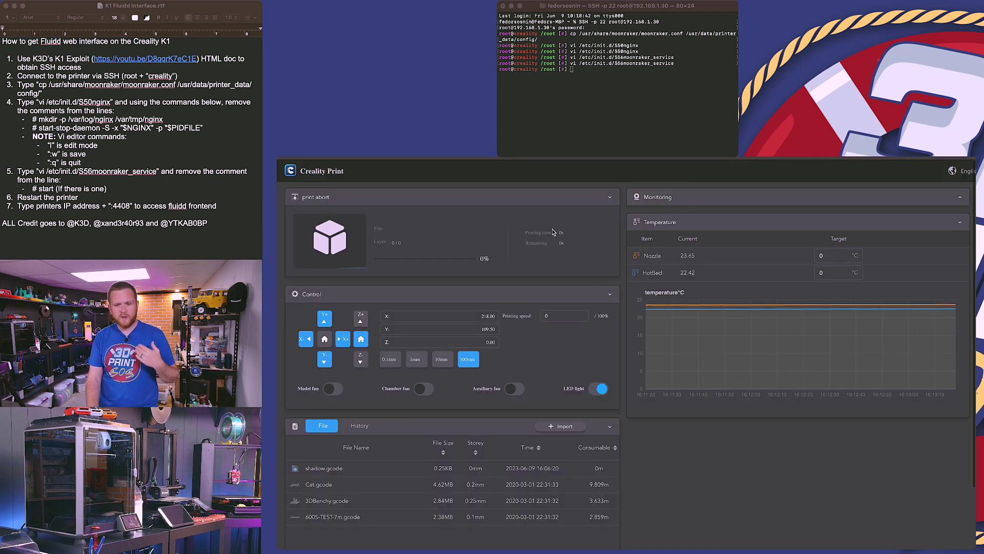